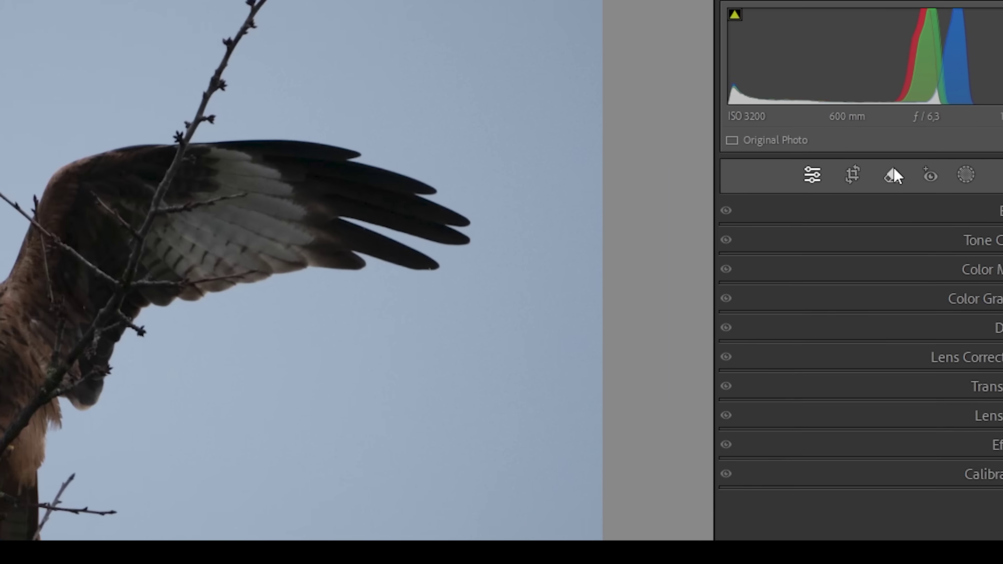
- Mask the large bare branches beside the bird with the generative AI Remove brush and remove them from the sky
{"action": "left_click", "coordinate": [893, 173]}
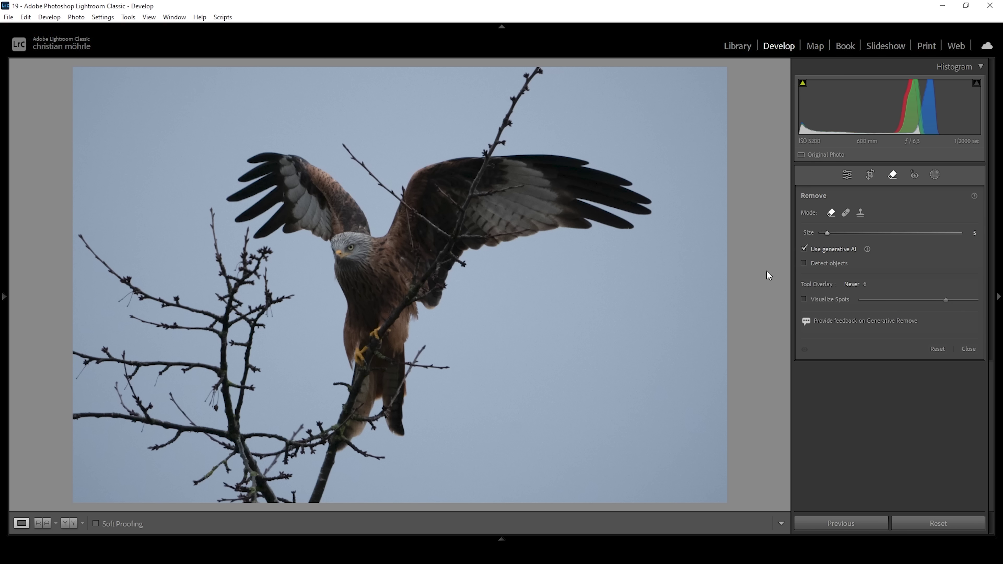
{"action": "scroll", "coordinate": [146, 220], "scroll_direction": "up", "scroll_amount": 1}
{"action": "left_click_drag", "start_coordinate": [79, 237], "coordinate": [131, 281]}
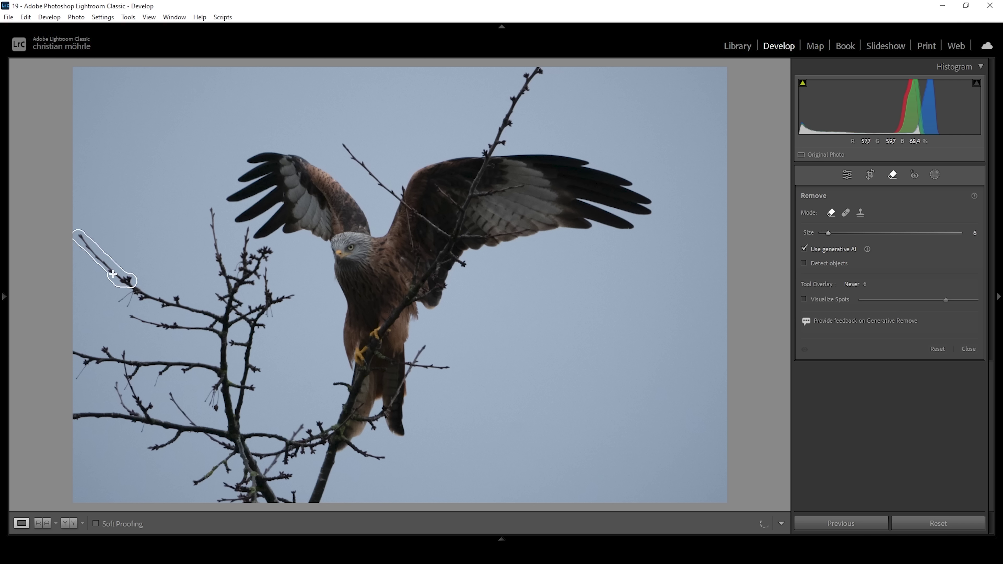
{"action": "left_click_drag", "start_coordinate": [83, 237], "coordinate": [140, 293]}
{"action": "scroll", "coordinate": [139, 291], "scroll_direction": "up", "scroll_amount": 1}
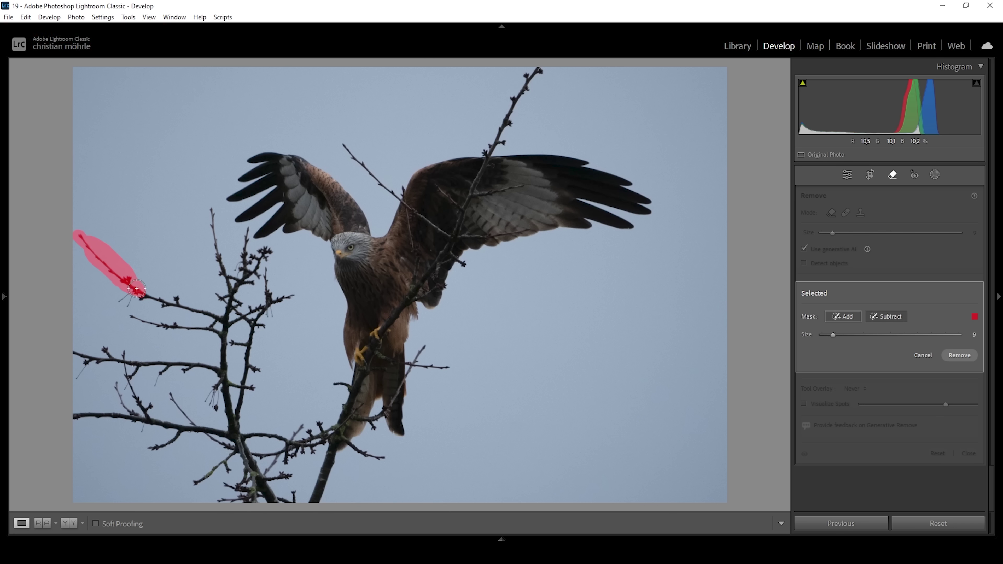
{"action": "mouse_move", "coordinate": [132, 291]}
{"action": "left_mouse_down"}
{"action": "mouse_move", "coordinate": [223, 313]}
{"action": "mouse_move", "coordinate": [233, 291]}
{"action": "mouse_move", "coordinate": [212, 216]}
{"action": "mouse_move", "coordinate": [232, 285]}
{"action": "mouse_move", "coordinate": [245, 267]}
{"action": "mouse_move", "coordinate": [206, 330]}
{"action": "mouse_move", "coordinate": [262, 258]}
{"action": "mouse_move", "coordinate": [108, 352]}
{"action": "mouse_move", "coordinate": [244, 343]}
{"action": "mouse_move", "coordinate": [132, 384]}
{"action": "mouse_move", "coordinate": [139, 440]}
{"action": "mouse_move", "coordinate": [326, 427]}
{"action": "left_mouse_up"}
{"action": "scroll", "coordinate": [132, 383], "scroll_direction": "down", "scroll_amount": 1}
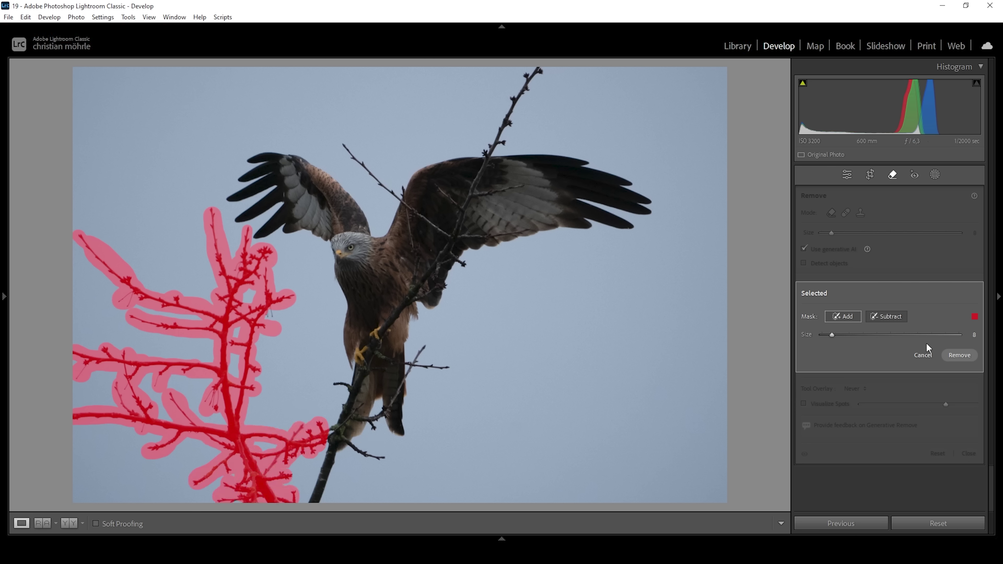
{"action": "left_click", "coordinate": [959, 355]}
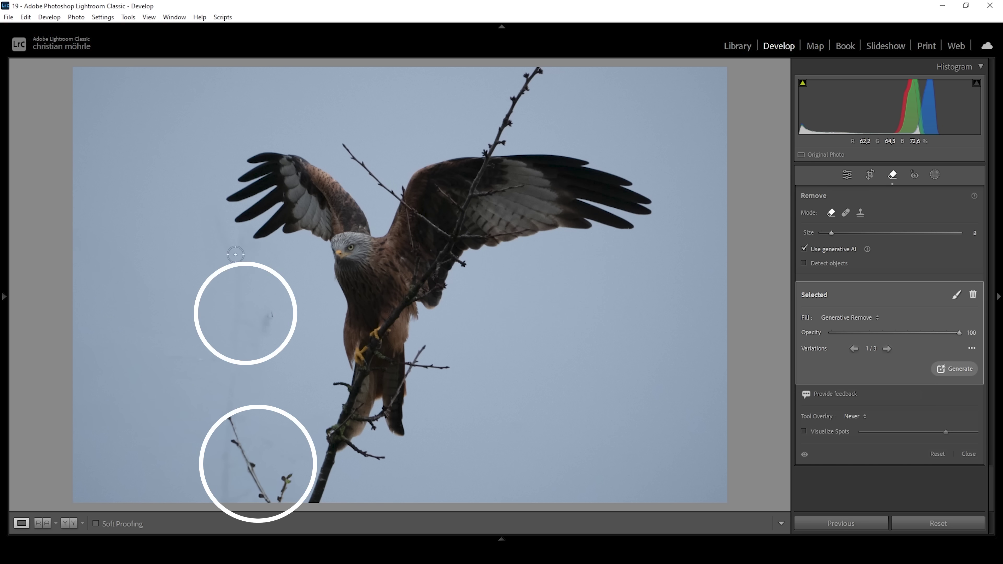
- Compare the generated removal variations and keep variation 2 of 3
{"action": "left_click", "coordinate": [887, 349]}
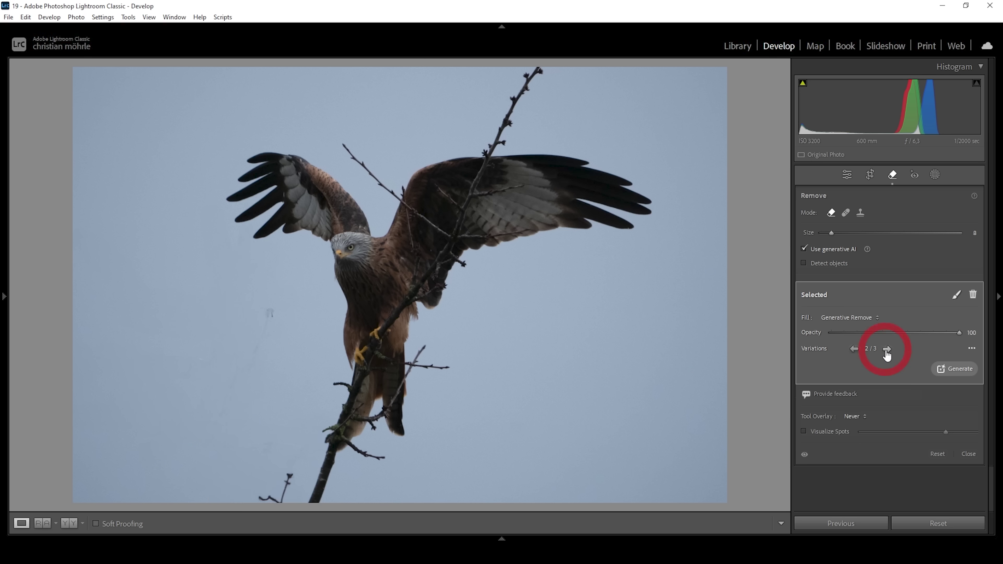
{"action": "left_click", "coordinate": [886, 350]}
{"action": "left_click", "coordinate": [854, 349]}
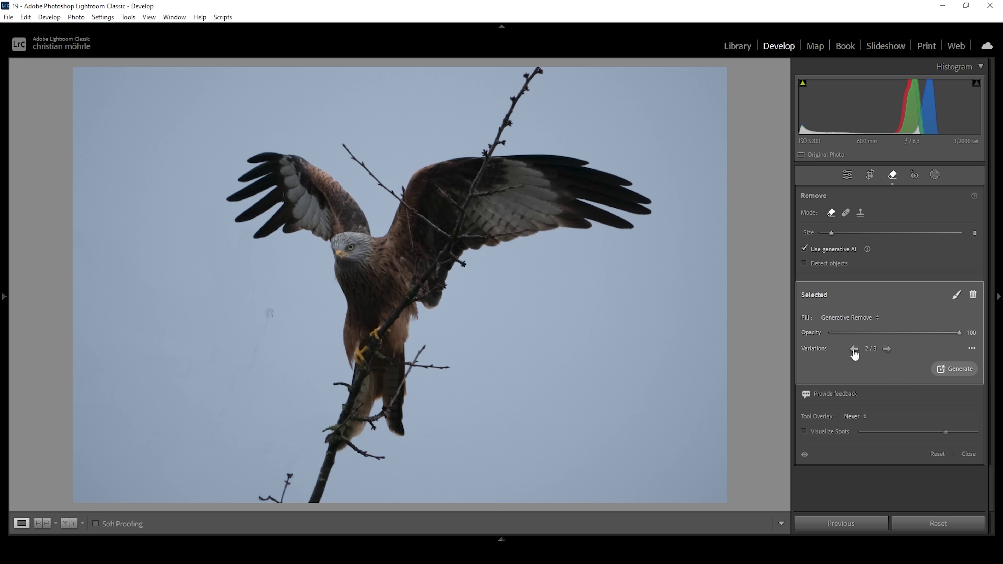
- Generatively remove the leftover spots in the sky and the thin side twigs crossing the bird's large wing and tail
{"action": "mouse_move", "coordinate": [271, 330]}
{"action": "left_mouse_down"}
{"action": "mouse_move", "coordinate": [274, 309]}
{"action": "mouse_move", "coordinate": [236, 379]}
{"action": "left_mouse_up"}
{"action": "mouse_move", "coordinate": [291, 473]}
{"action": "left_mouse_down"}
{"action": "mouse_move", "coordinate": [277, 502]}
{"action": "mouse_move", "coordinate": [252, 493]}
{"action": "left_mouse_up"}
{"action": "key", "text": "bracketleft"}
{"action": "key", "text": "bracketleft"}
{"action": "mouse_move", "coordinate": [381, 183]}
{"action": "left_mouse_down"}
{"action": "mouse_move", "coordinate": [347, 146]}
{"action": "mouse_move", "coordinate": [388, 196]}
{"action": "mouse_move", "coordinate": [403, 193]}
{"action": "mouse_move", "coordinate": [449, 237]}
{"action": "left_mouse_up"}
{"action": "key", "text": "bracketleft"}
{"action": "key", "text": "bracketleft"}
{"action": "key", "text": "bracketright"}
{"action": "left_click_drag", "start_coordinate": [406, 213], "coordinate": [415, 285]}
{"action": "left_click_drag", "start_coordinate": [379, 355], "coordinate": [448, 369]}
{"action": "mouse_move", "coordinate": [422, 348]}
{"action": "left_mouse_down"}
{"action": "mouse_move", "coordinate": [379, 411]}
{"action": "mouse_move", "coordinate": [357, 419]}
{"action": "left_mouse_up"}
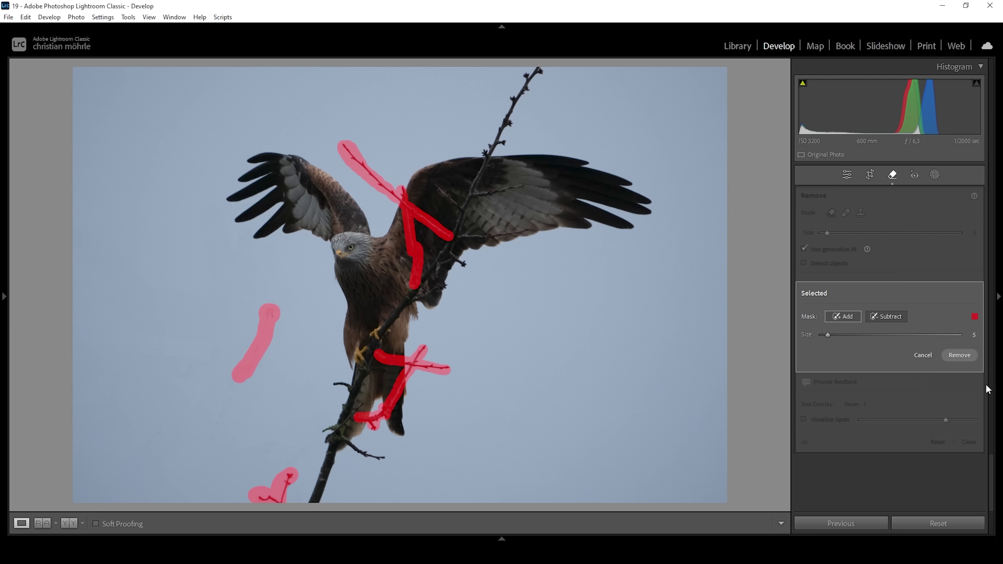
{"action": "left_click", "coordinate": [958, 356]}
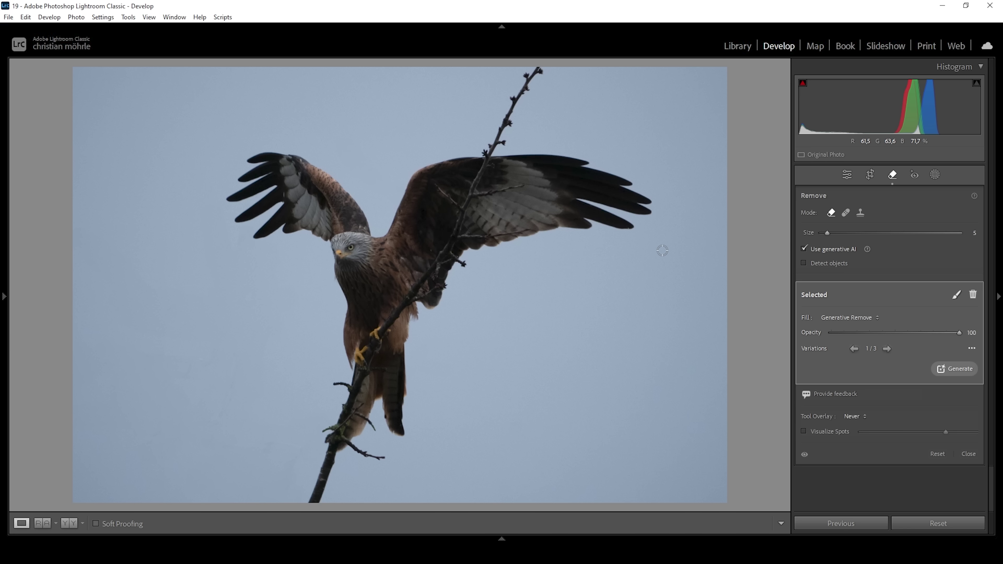
- Warm the photo's white balance by setting the basic Temp value to 7550
{"action": "left_click", "coordinate": [847, 175]}
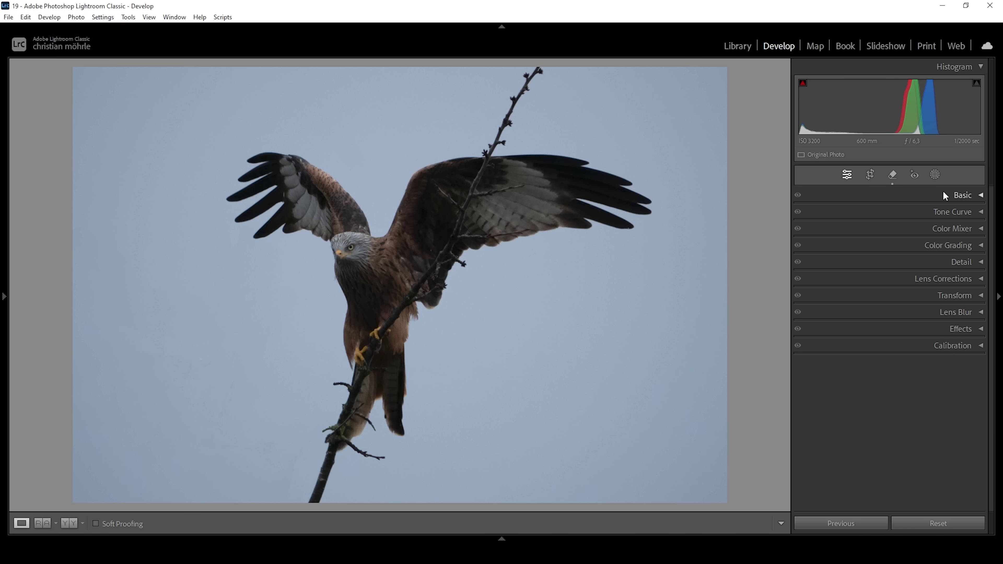
{"action": "left_click", "coordinate": [973, 191]}
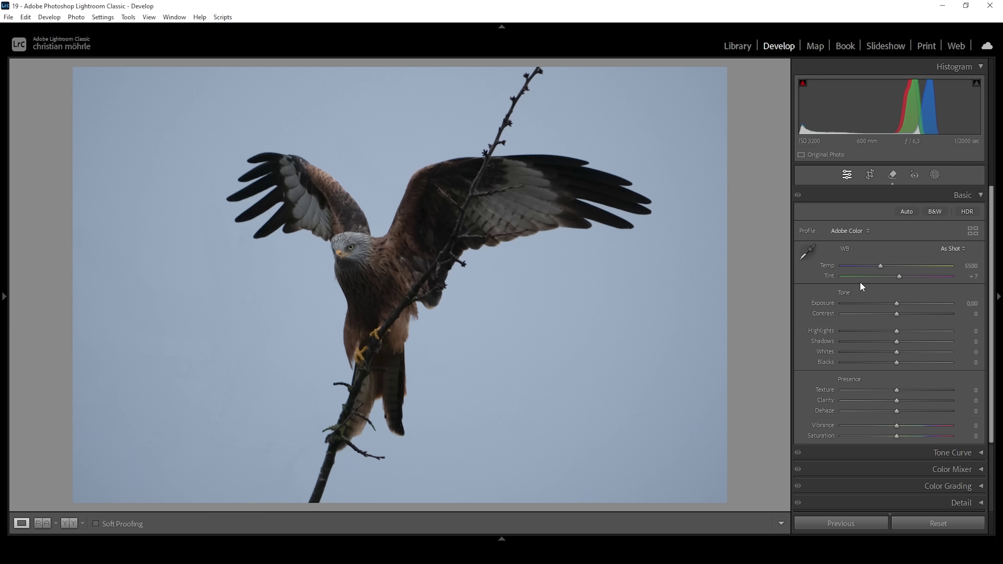
{"action": "left_click", "coordinate": [881, 265]}
{"action": "left_click_drag", "start_coordinate": [879, 266], "coordinate": [905, 265]}
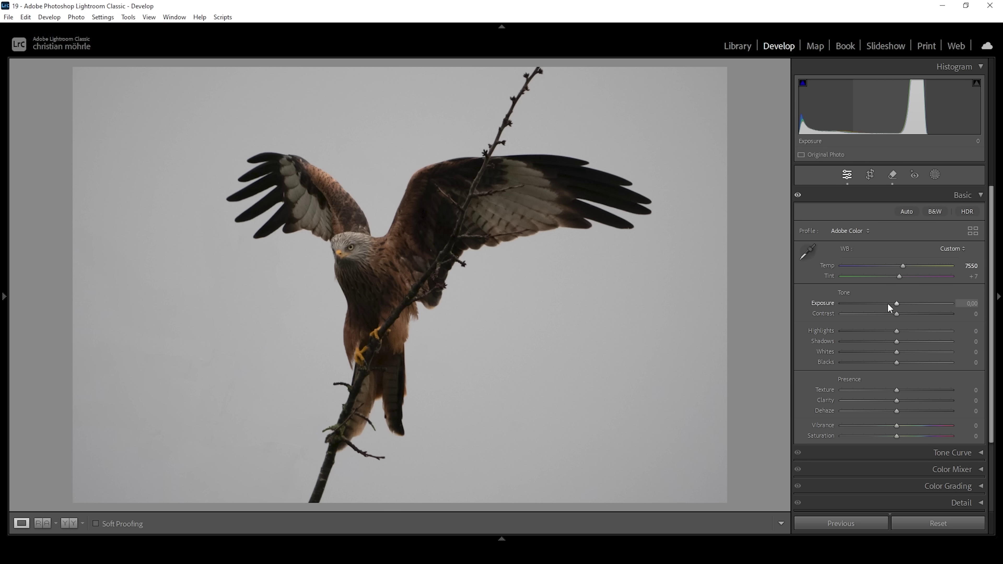
- Set the photo's overall exposure to +0.20
{"action": "left_click_drag", "start_coordinate": [896, 303], "coordinate": [899, 307]}
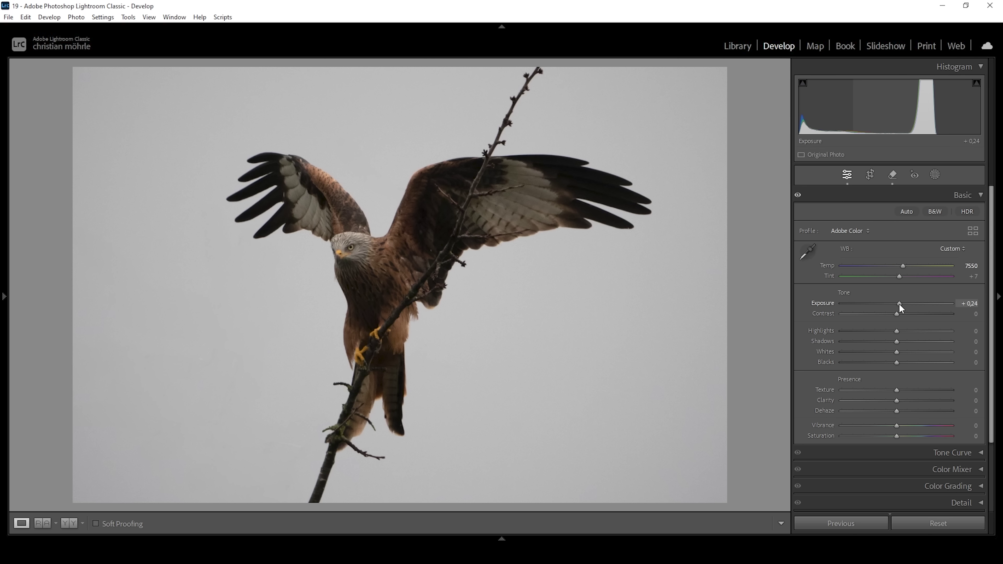
{"action": "left_click", "coordinate": [968, 303]}
{"action": "type", "text": "0,2"}
{"action": "key", "text": "Return"}
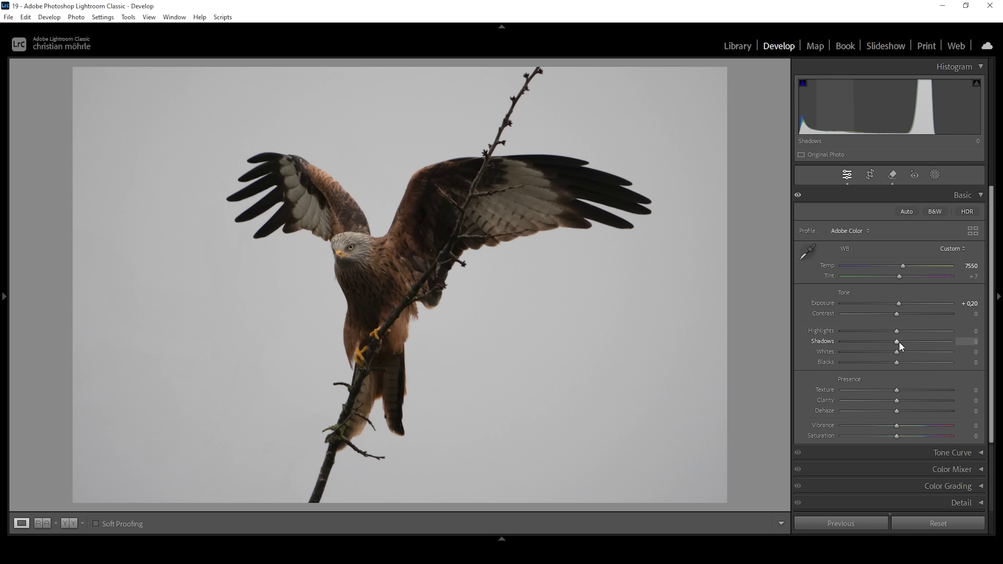
- Set Shadows to +4, Blacks to +4, Whites to +38, Texture to +5 and Vibrance to -10
{"action": "left_click_drag", "start_coordinate": [898, 342], "coordinate": [898, 362]}
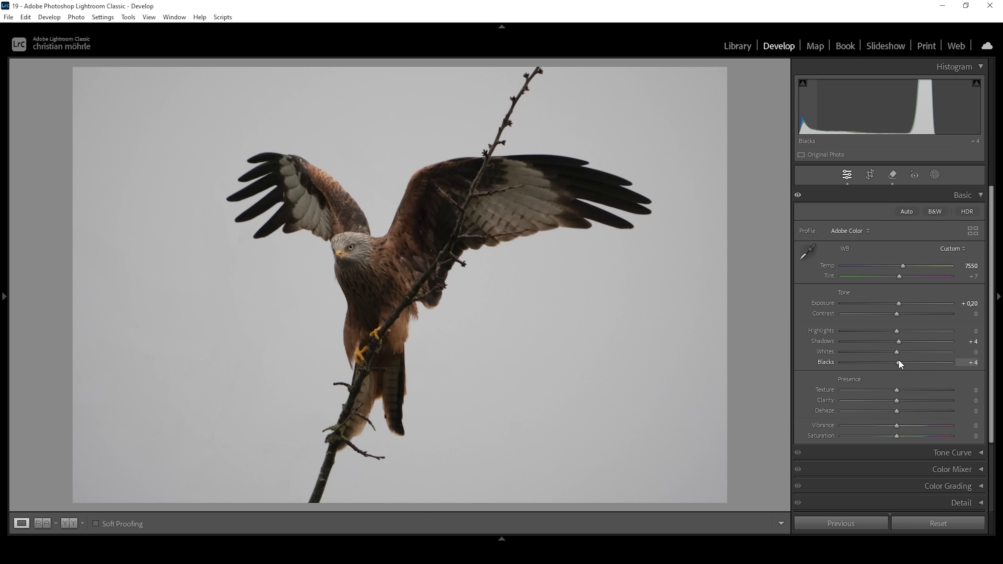
{"action": "left_click_drag", "start_coordinate": [897, 353], "coordinate": [916, 351]}
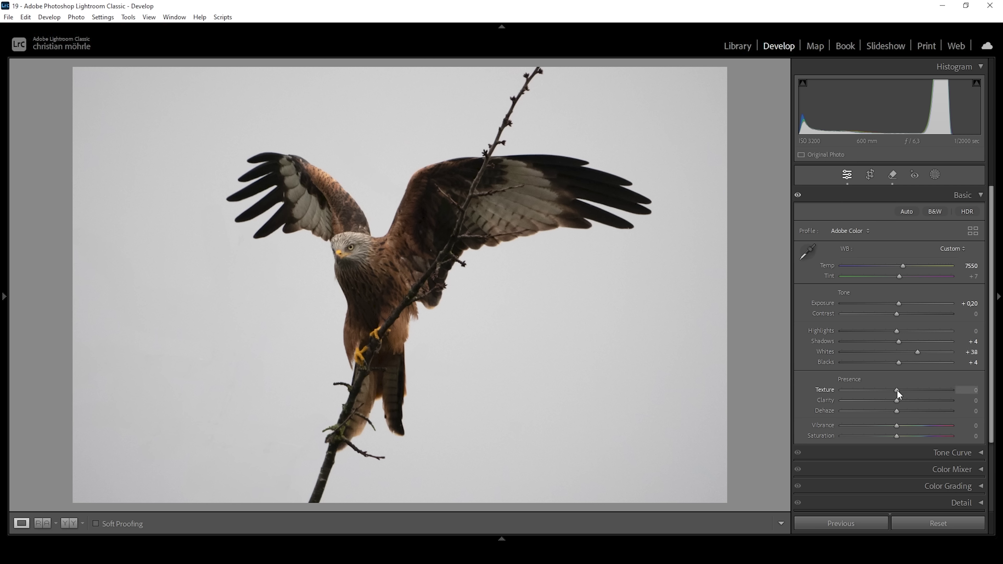
{"action": "left_click_drag", "start_coordinate": [897, 390], "coordinate": [899, 390]}
{"action": "left_click_drag", "start_coordinate": [895, 427], "coordinate": [894, 429]}
- Compare the photo before and after the edits, and change its profile to Adobe Standard
{"action": "left_click", "coordinate": [69, 523]}
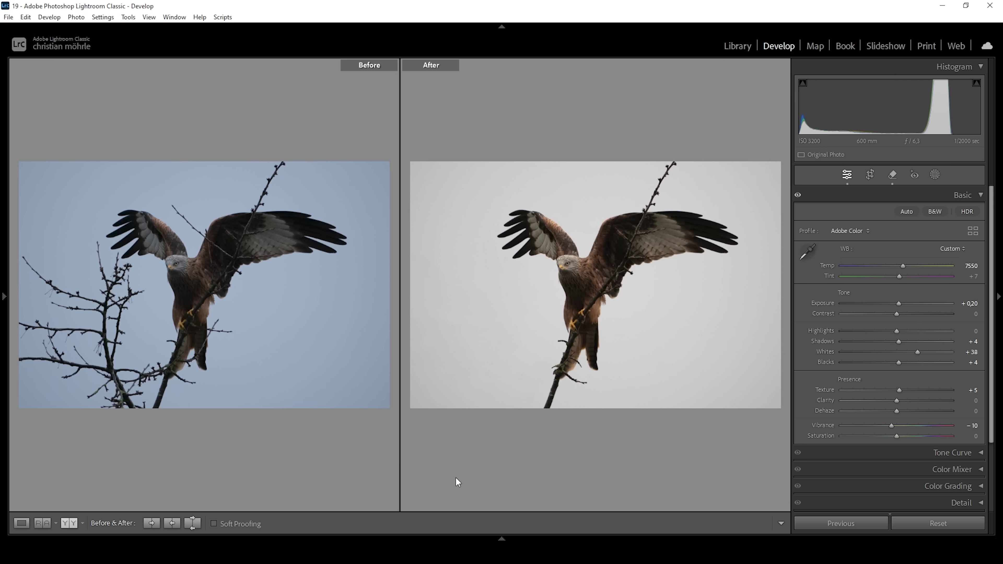
{"action": "left_click", "coordinate": [21, 523]}
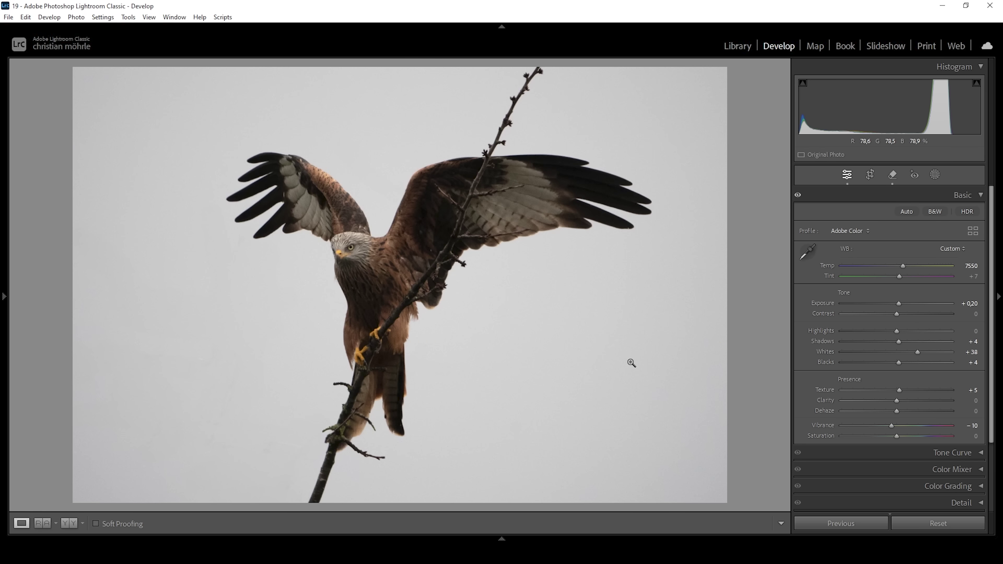
{"action": "left_click", "coordinate": [854, 233]}
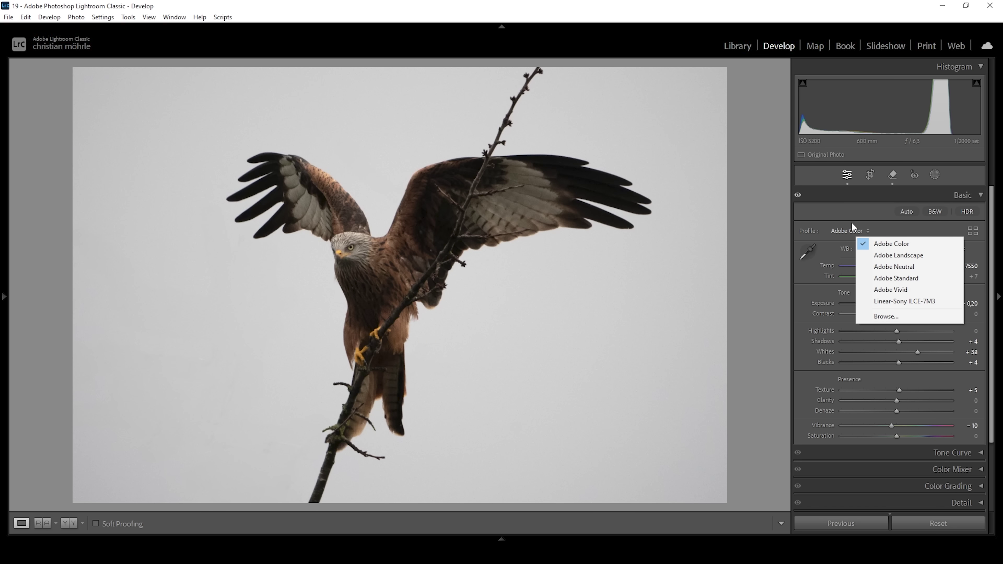
{"action": "left_click", "coordinate": [883, 279]}
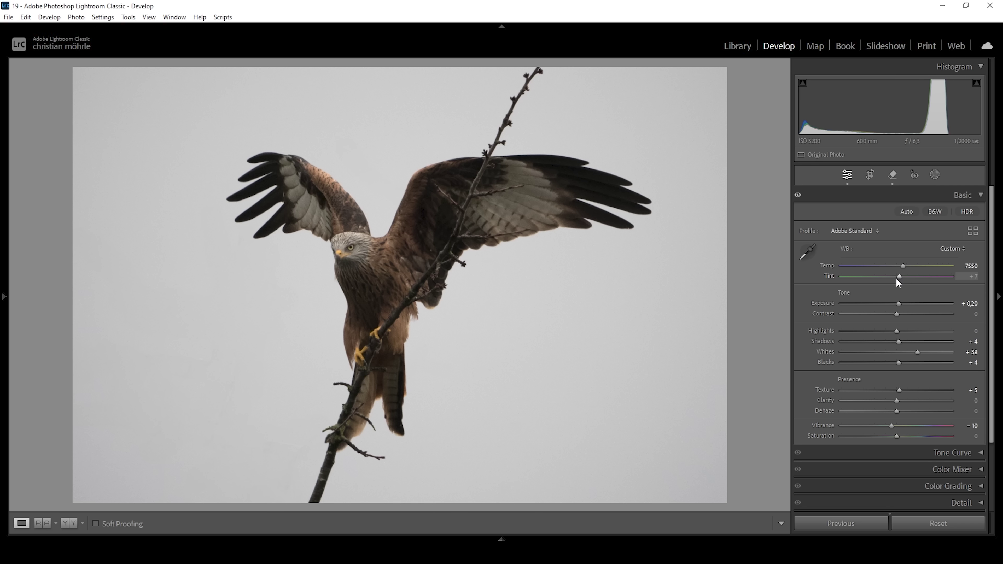
- Create a slightly tilted linear gradient mask rising from the photo's lower edge to the large wing, and subtract the subject from it
{"action": "left_click", "coordinate": [935, 175]}
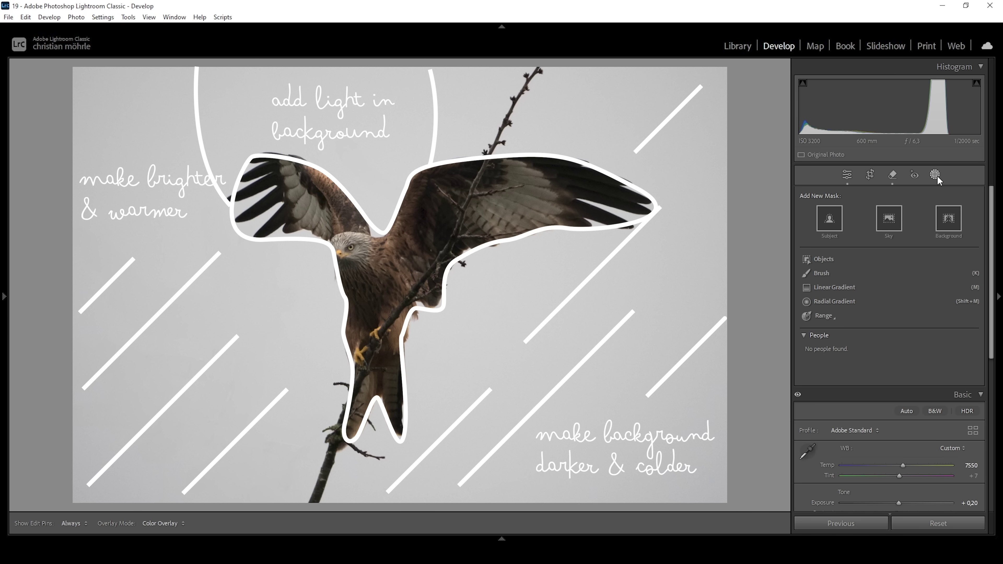
{"action": "left_click", "coordinate": [833, 289]}
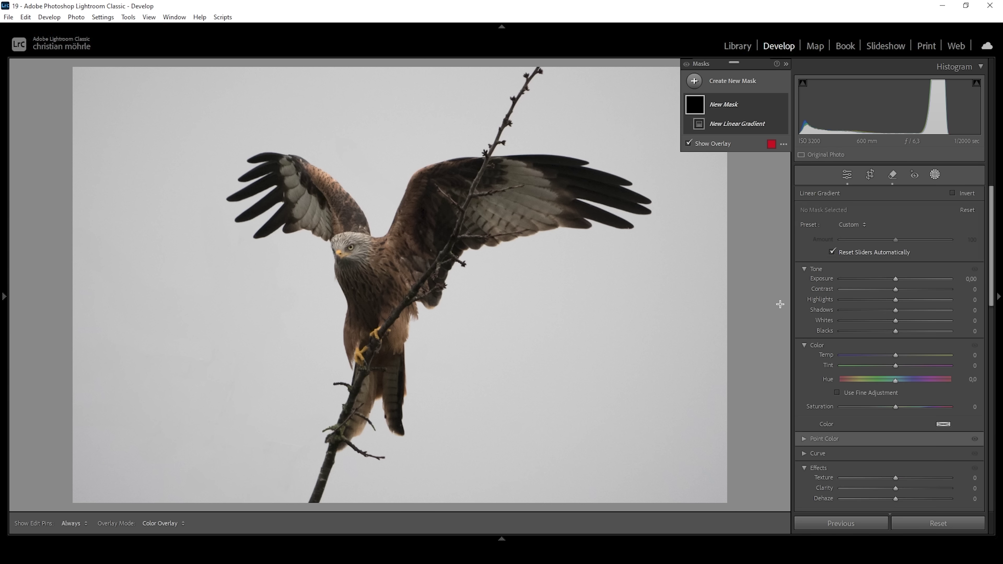
{"action": "left_click_drag", "start_coordinate": [525, 450], "coordinate": [487, 200]}
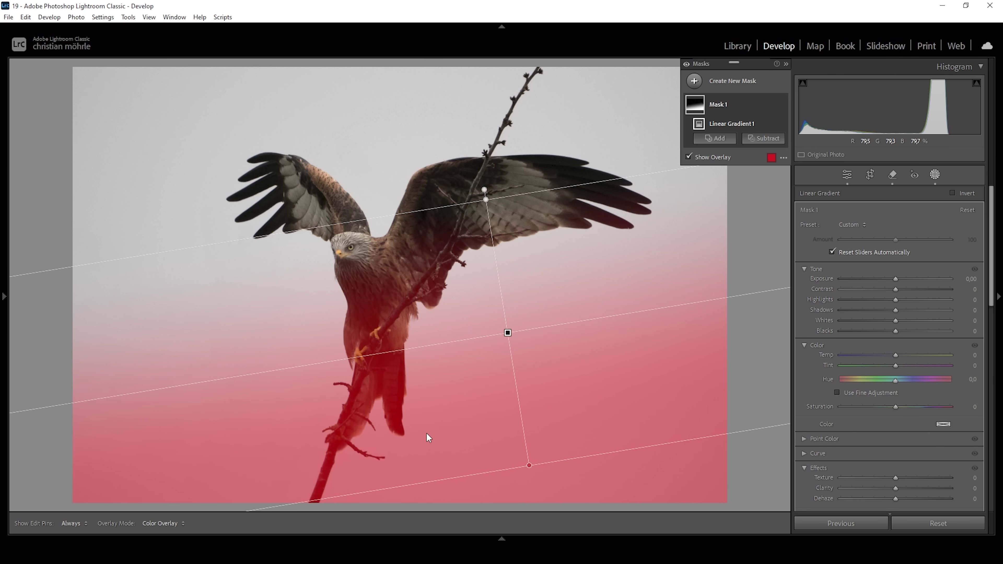
{"action": "left_click_drag", "start_coordinate": [485, 200], "coordinate": [478, 167]}
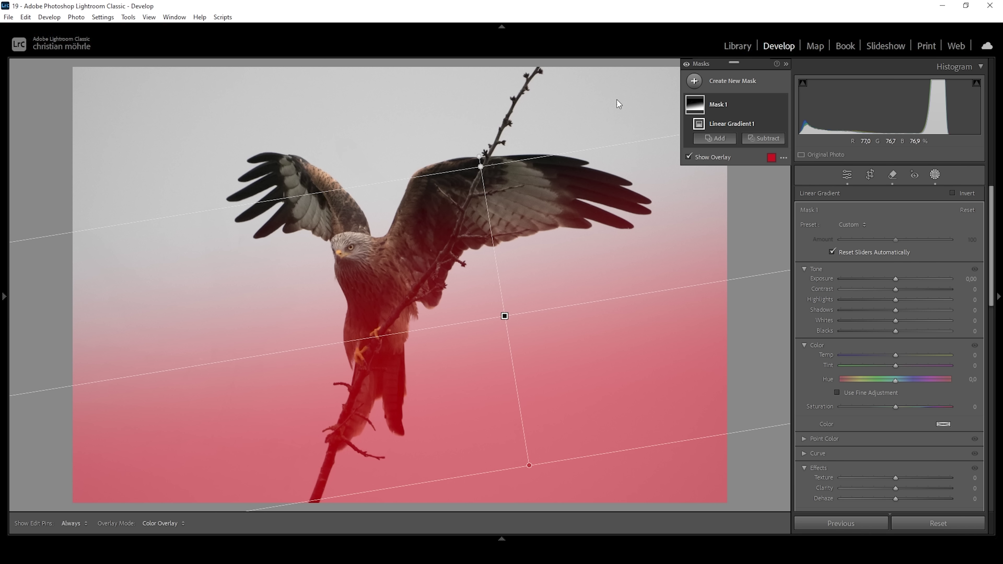
{"action": "left_click", "coordinate": [778, 139]}
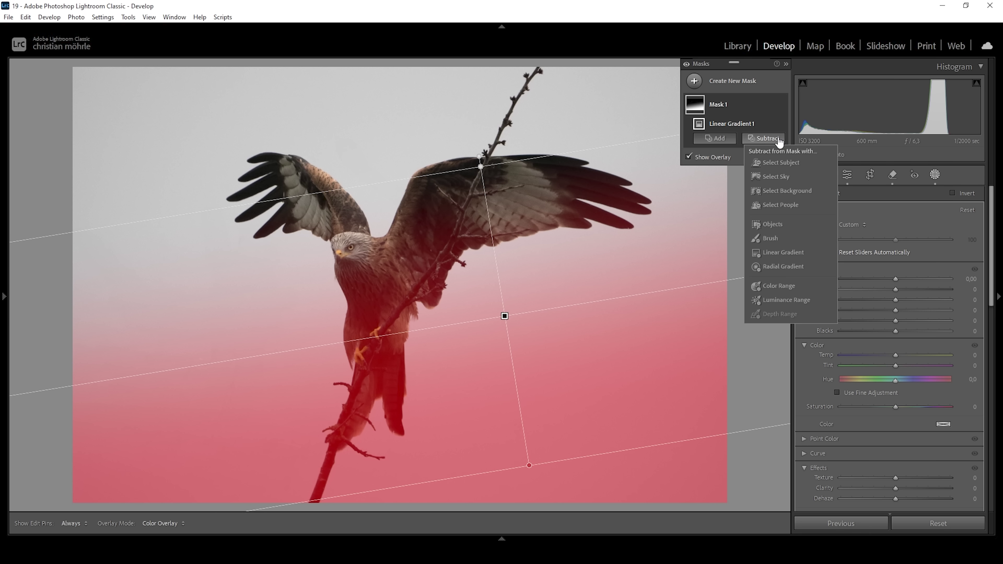
{"action": "left_click", "coordinate": [782, 164]}
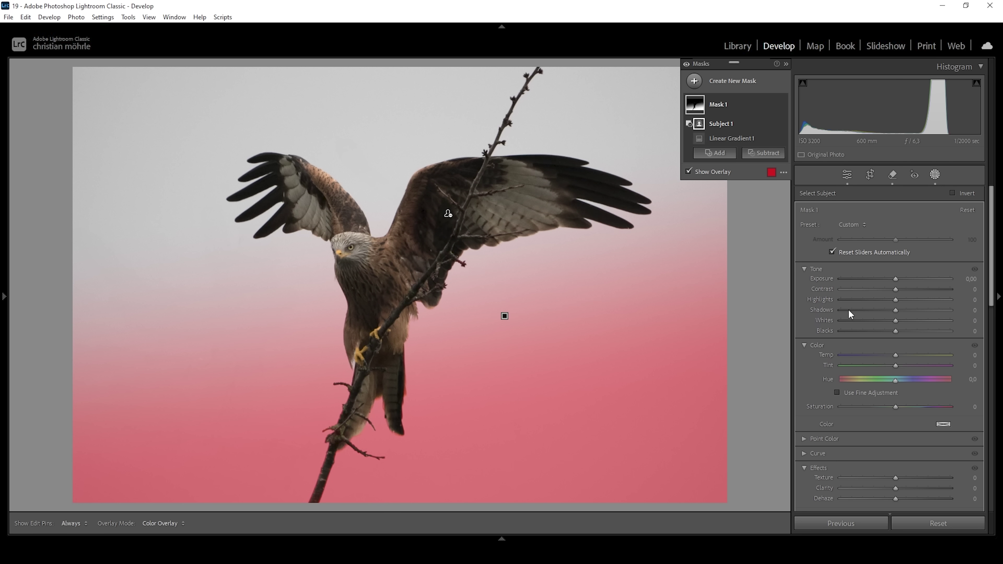
- Darken and cool the gradient mask by setting its Exposure to -1.10 and Temp to -15
{"action": "left_click_drag", "start_coordinate": [893, 280], "coordinate": [877, 278]}
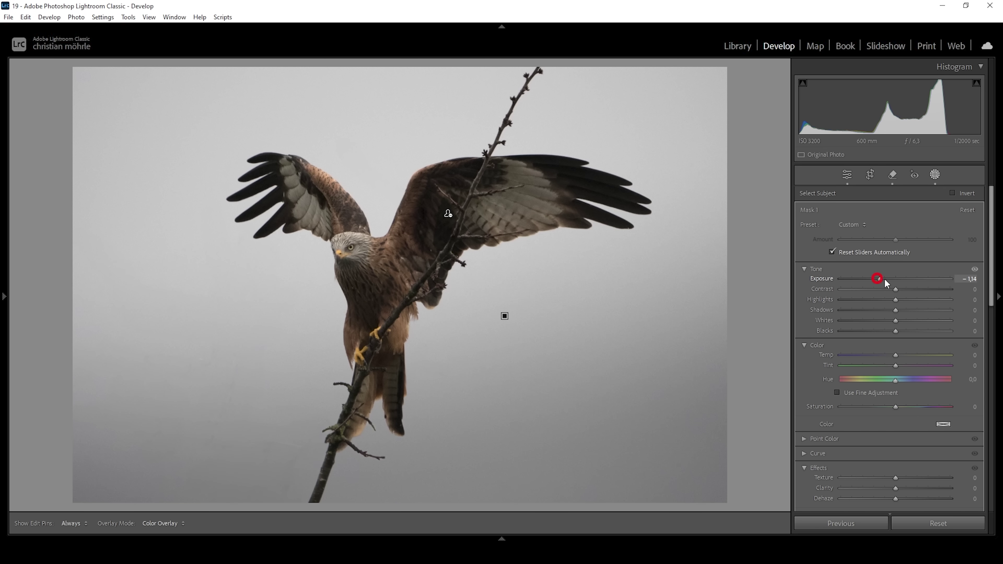
{"action": "left_click_drag", "start_coordinate": [963, 278], "coordinate": [966, 278]}
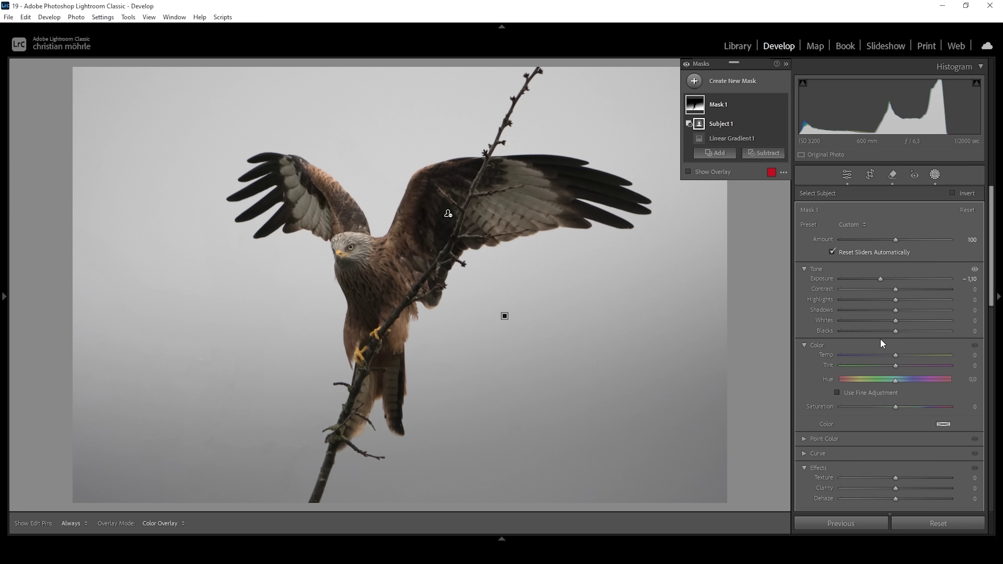
{"action": "left_click_drag", "start_coordinate": [896, 356], "coordinate": [888, 356]}
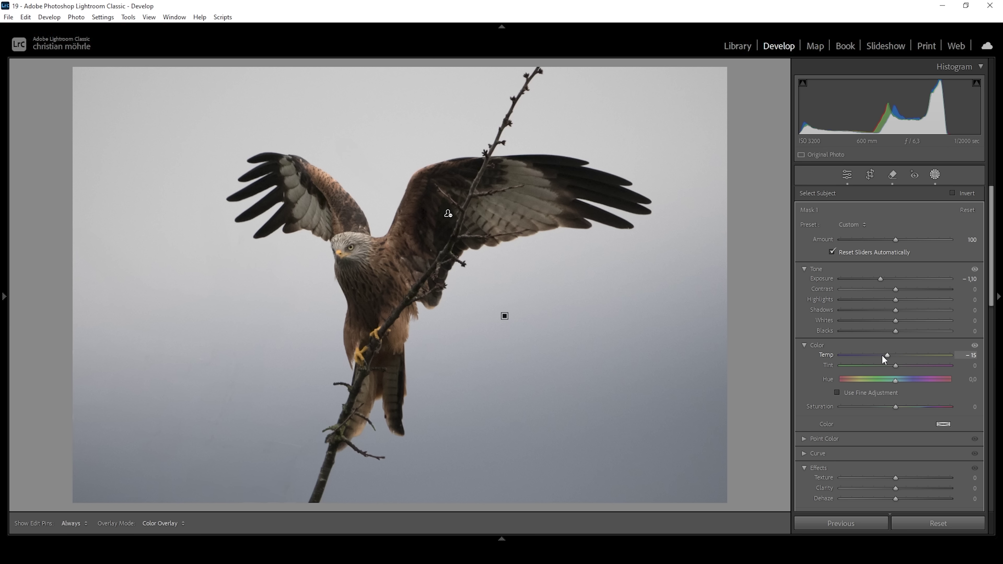
{"action": "left_click_drag", "start_coordinate": [881, 354], "coordinate": [881, 354]}
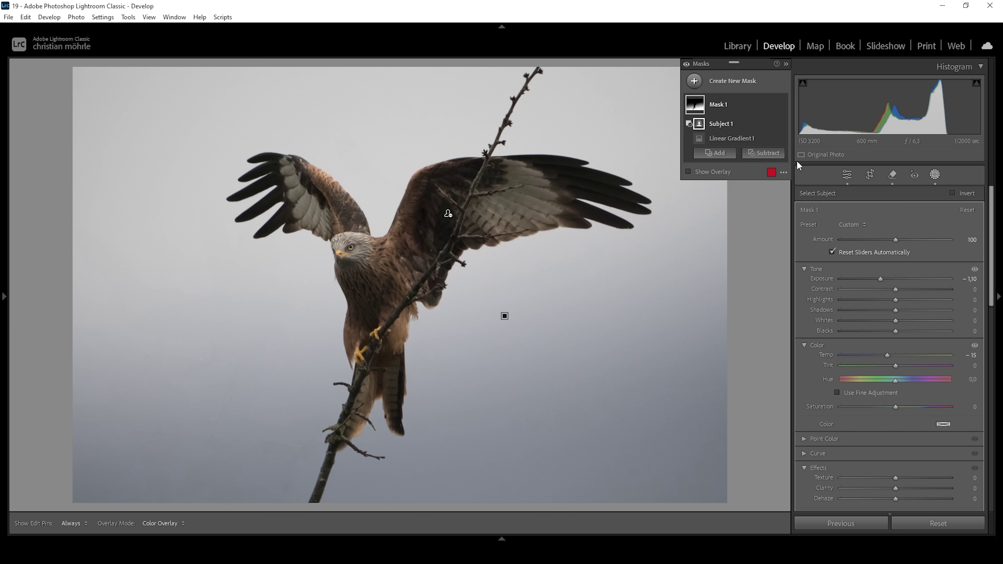
- Create a second mask from the subject and invert it to cover the background
{"action": "left_click", "coordinate": [721, 82]}
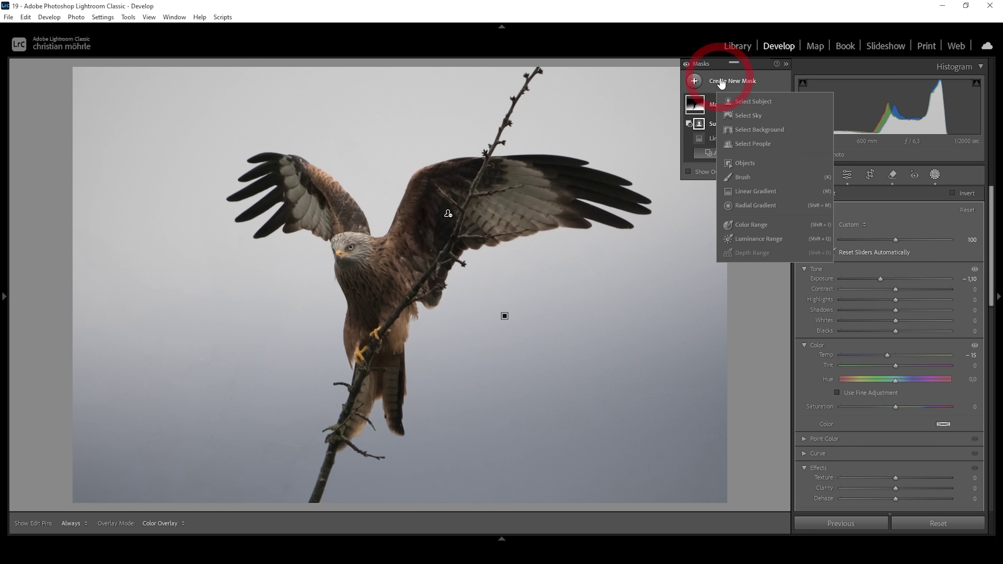
{"action": "left_click", "coordinate": [752, 102]}
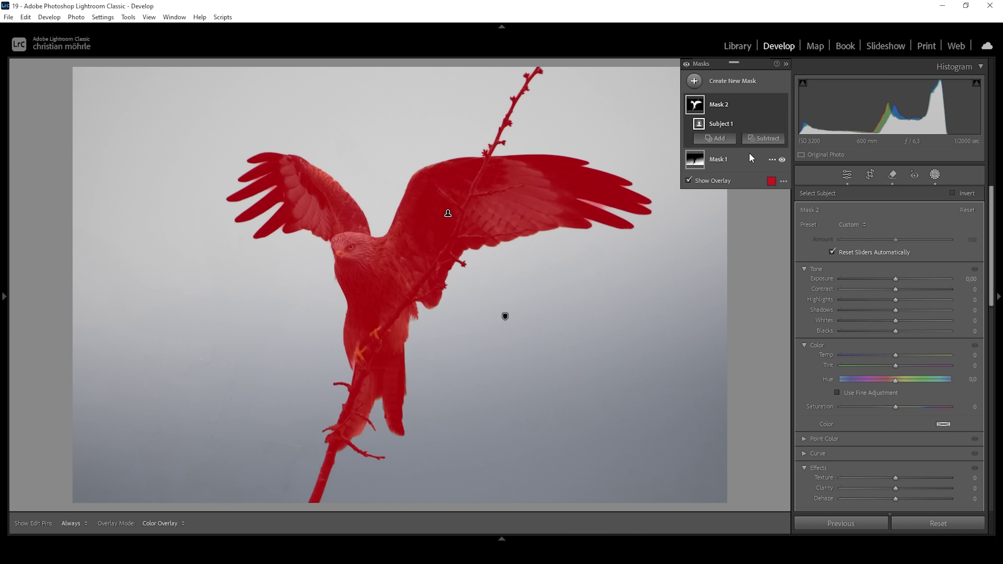
{"action": "left_click", "coordinate": [952, 193]}
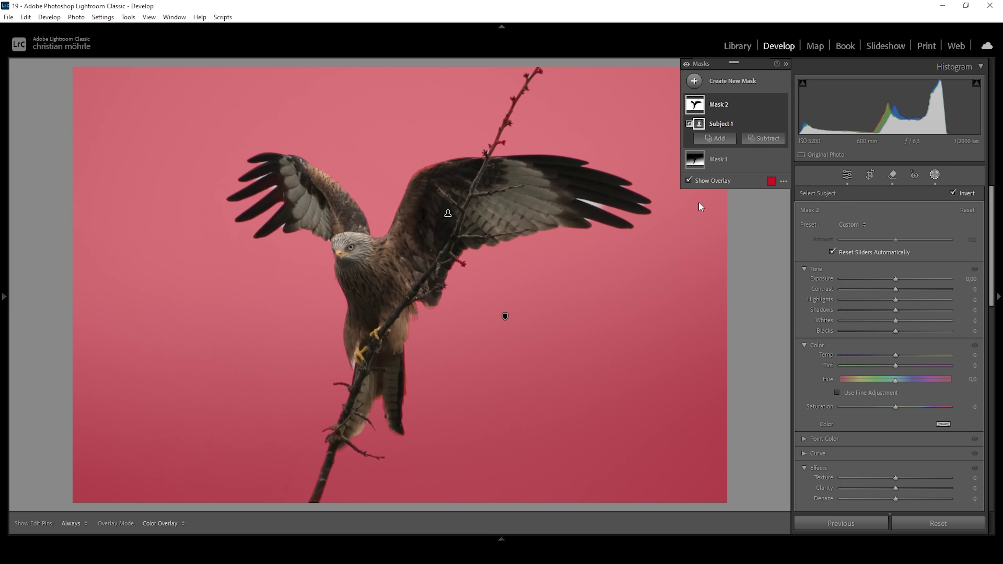
- Subtract a large feathered radial gradient, centred on the bird's smaller wing, from the inverted background mask
{"action": "left_click", "coordinate": [763, 143]}
{"action": "left_click", "coordinate": [784, 266]}
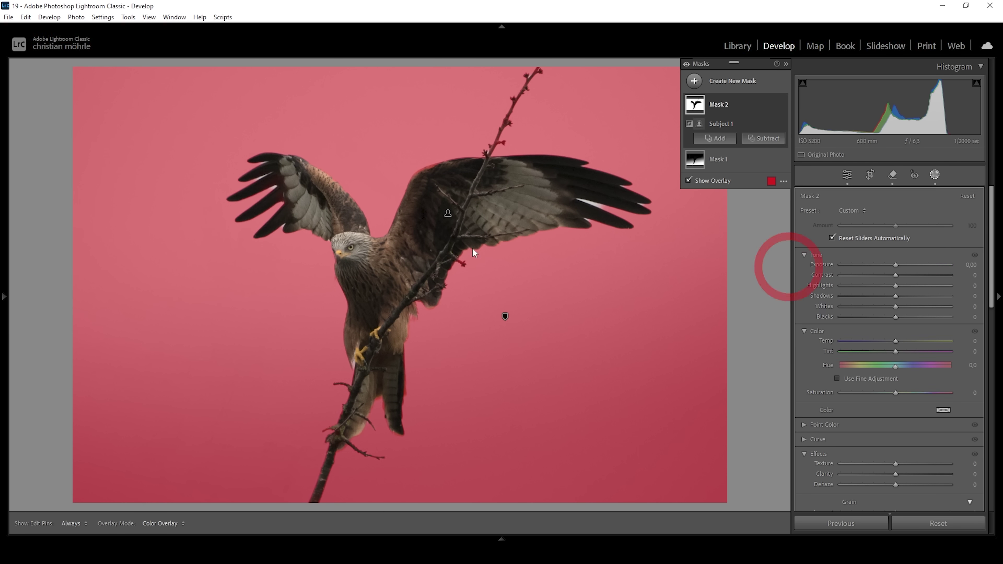
{"action": "left_click_drag", "start_coordinate": [299, 166], "coordinate": [348, 407]}
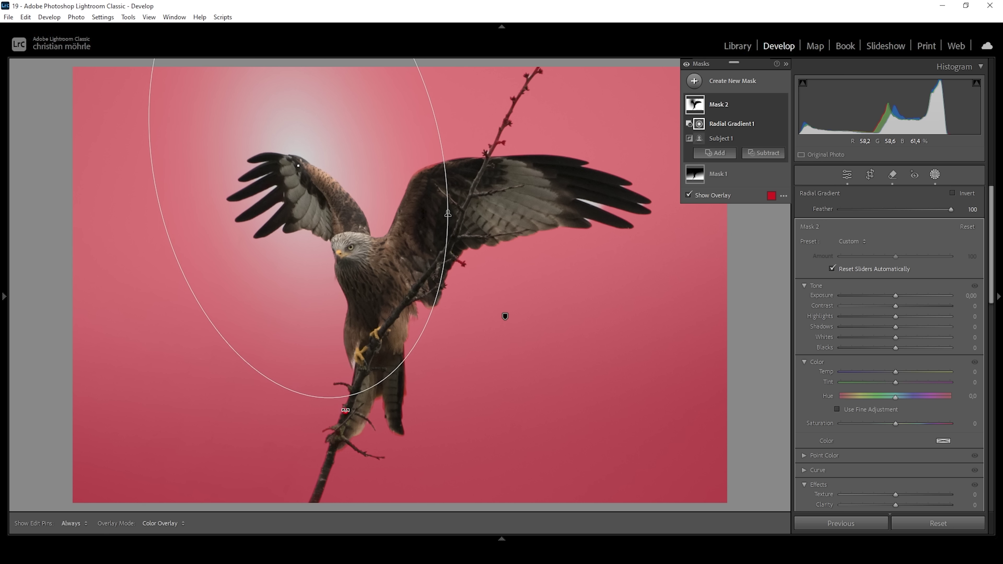
- Move the subtracted radial gradient up to the photo's upper edge above the smaller wing, and lengthen, tilt and widen it across the bird
{"action": "left_click_drag", "start_coordinate": [430, 132], "coordinate": [434, 135]}
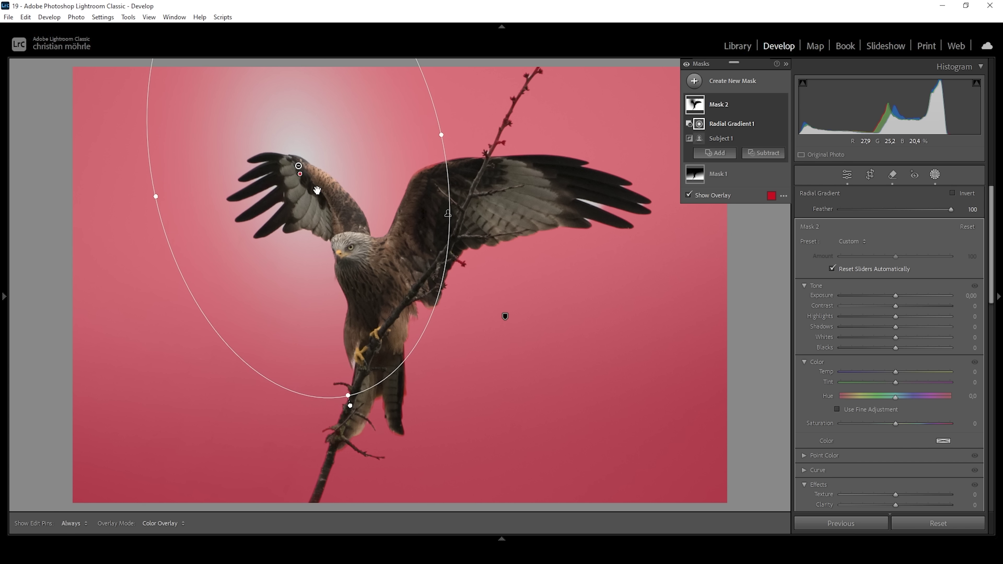
{"action": "left_click_drag", "start_coordinate": [310, 165], "coordinate": [306, 83]}
{"action": "left_click_drag", "start_coordinate": [342, 291], "coordinate": [367, 389]}
{"action": "left_click_drag", "start_coordinate": [325, 130], "coordinate": [331, 128]}
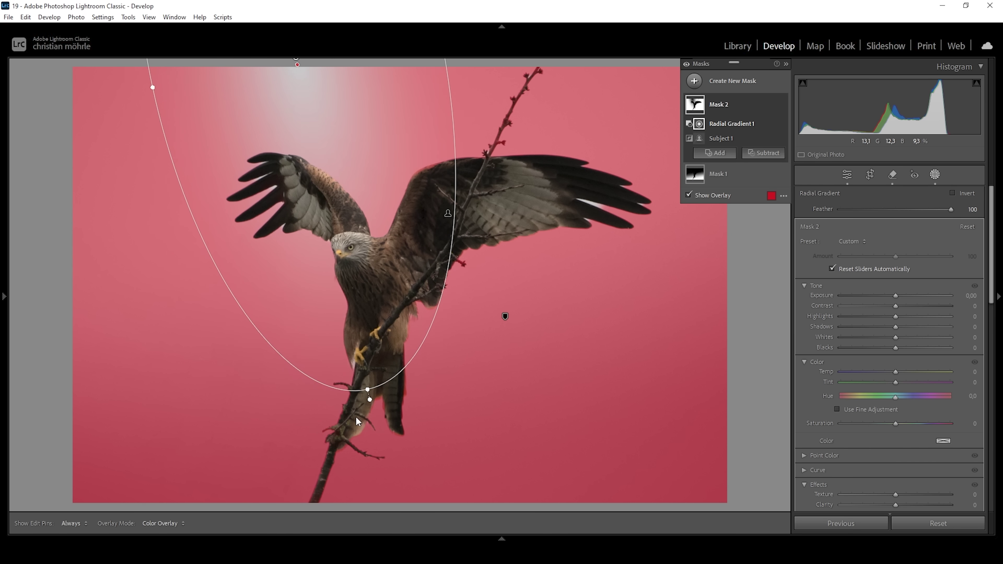
{"action": "left_click_drag", "start_coordinate": [368, 400], "coordinate": [405, 460]}
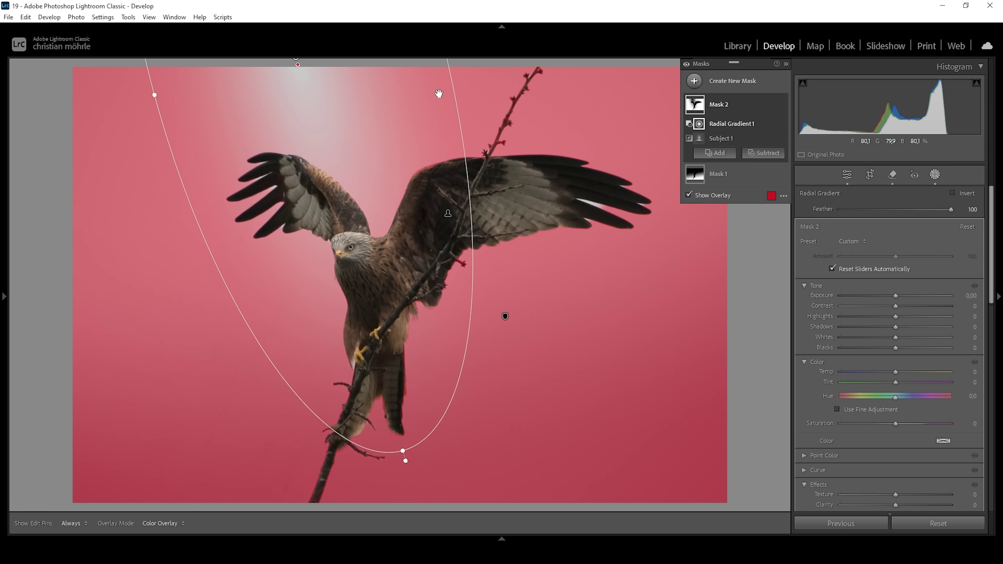
{"action": "left_click_drag", "start_coordinate": [155, 95], "coordinate": [103, 110]}
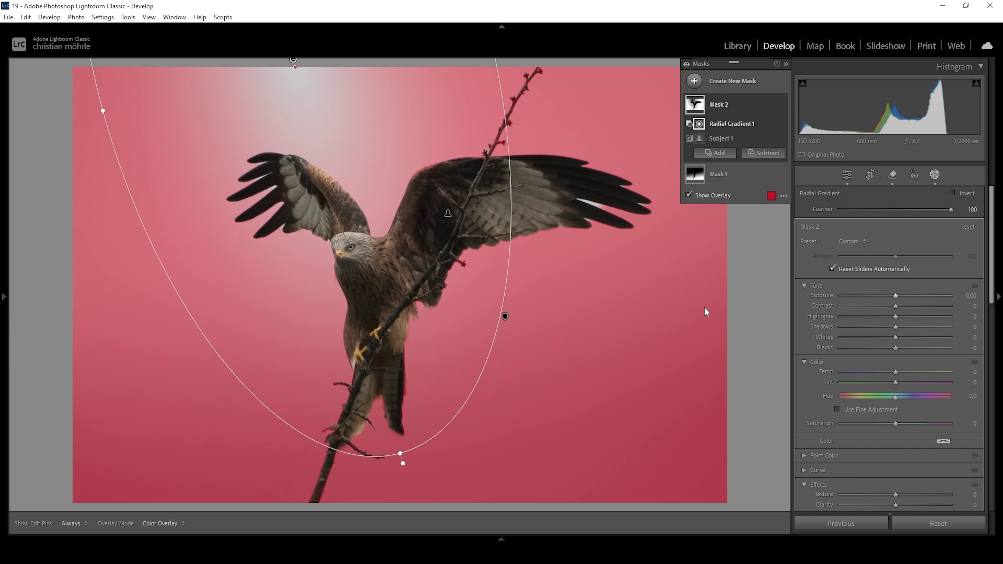
- Set the second mask's Exposure to -0.30 and Temp to -14, and compare the photo with all masks hidden and shown
{"action": "left_click_drag", "start_coordinate": [896, 295], "coordinate": [890, 293]}
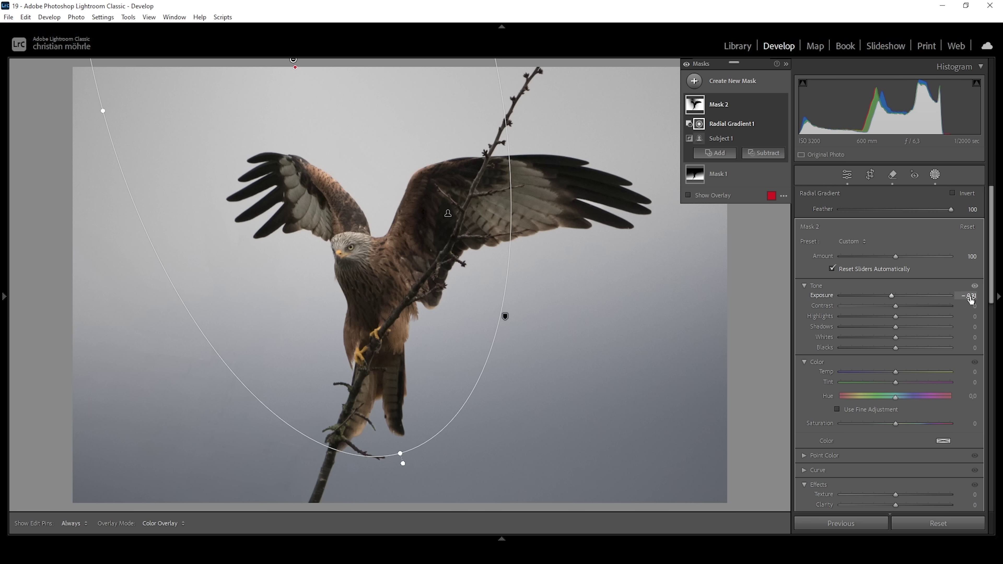
{"action": "left_click_drag", "start_coordinate": [970, 296], "coordinate": [972, 296]}
{"action": "left_click_drag", "start_coordinate": [895, 372], "coordinate": [880, 371]}
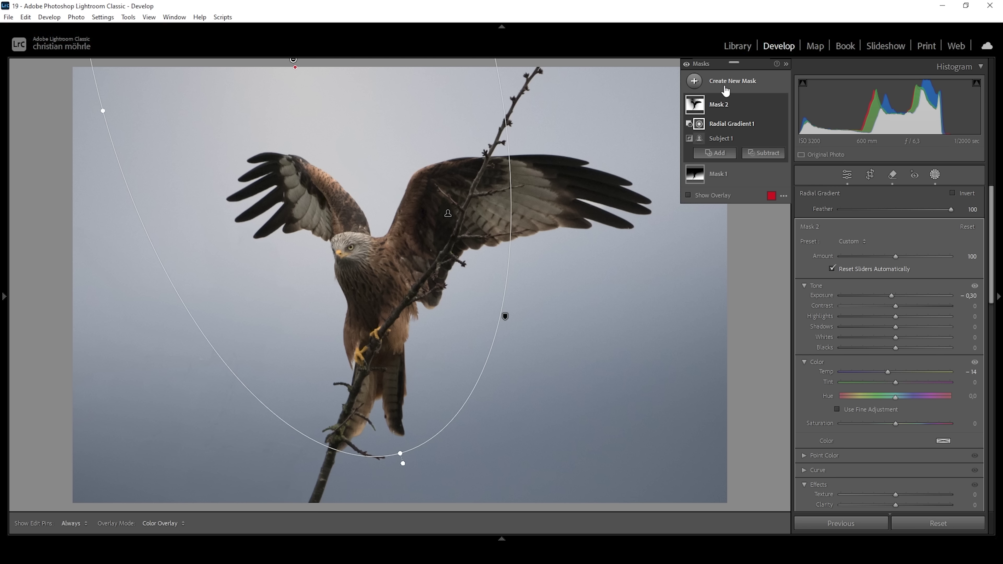
{"action": "left_click", "coordinate": [687, 64]}
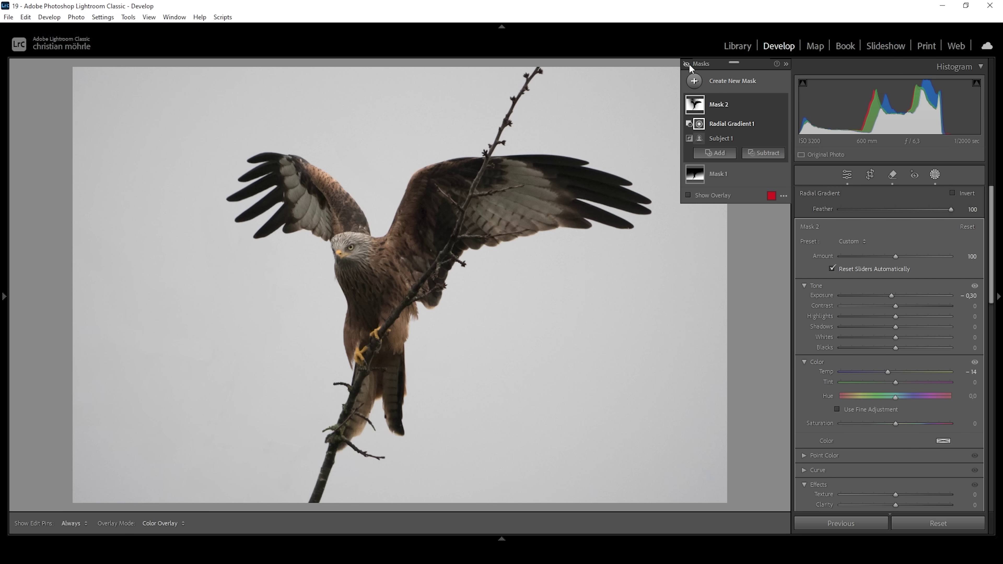
{"action": "left_click", "coordinate": [687, 64]}
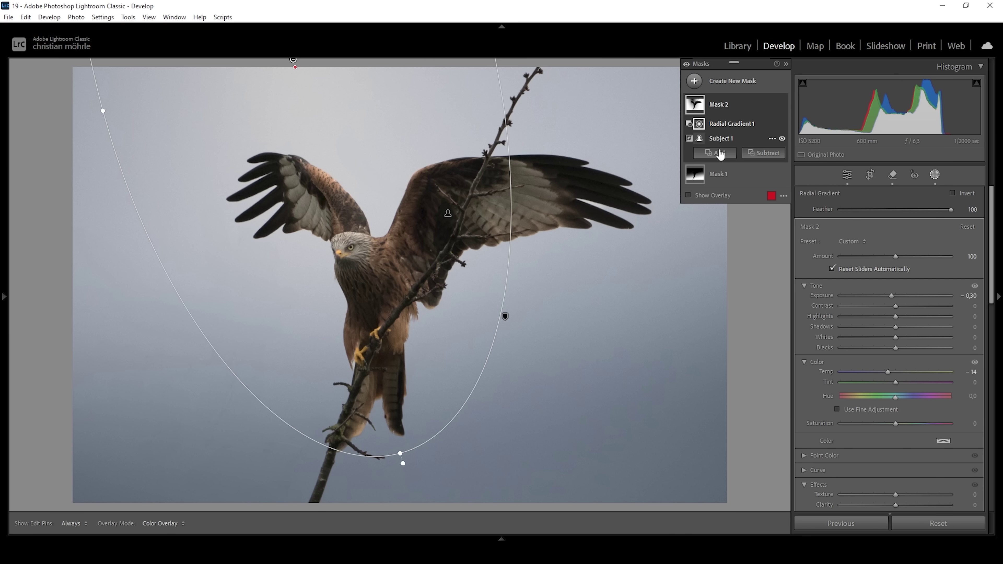
- Create a slightly tilted linear gradient mask from the background beyond the large wing to the bird's body, and subtract the subject from it
{"action": "left_click", "coordinate": [693, 81]}
{"action": "left_click", "coordinate": [755, 192]}
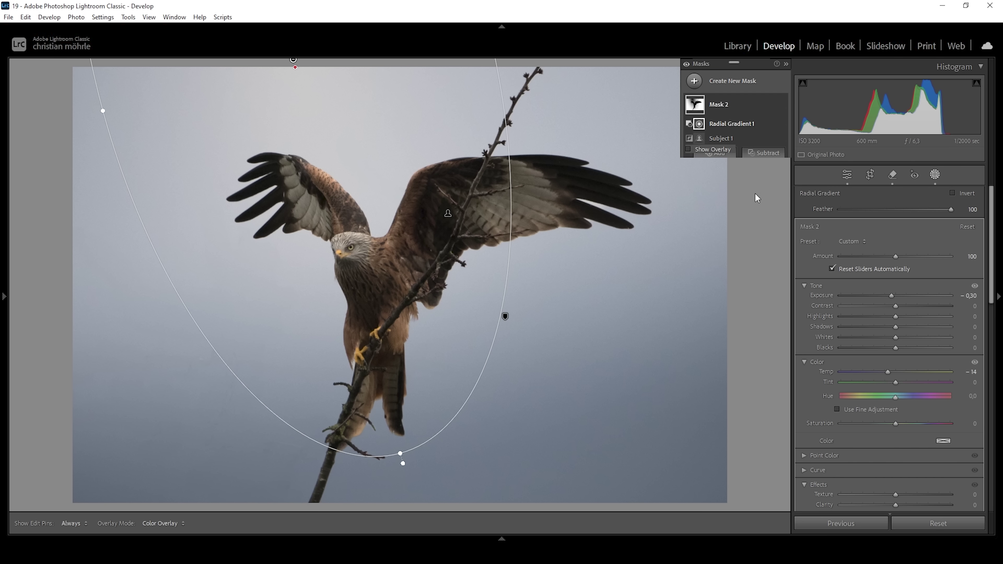
{"action": "left_click_drag", "start_coordinate": [634, 322], "coordinate": [386, 275]}
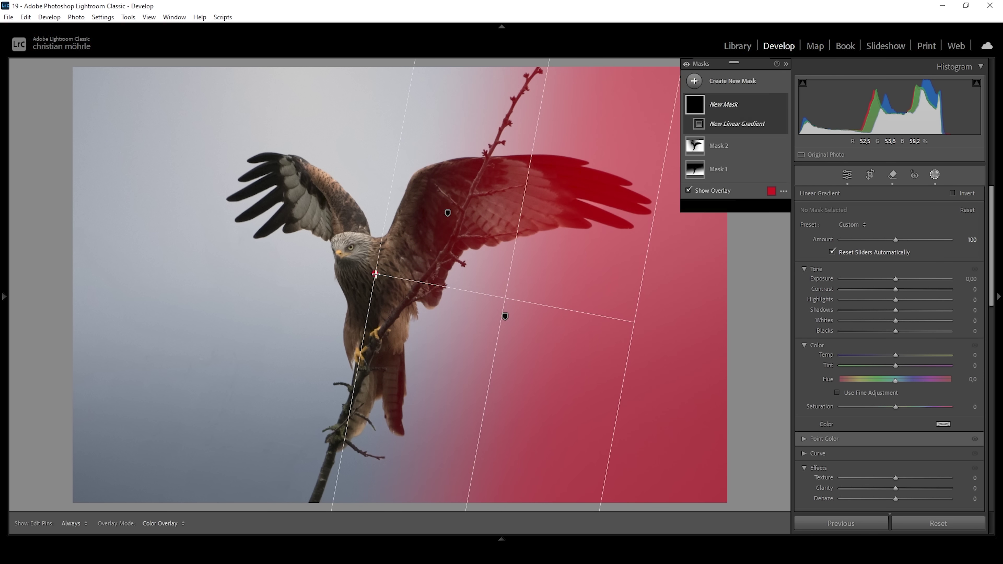
{"action": "left_click_drag", "start_coordinate": [634, 322], "coordinate": [661, 327]}
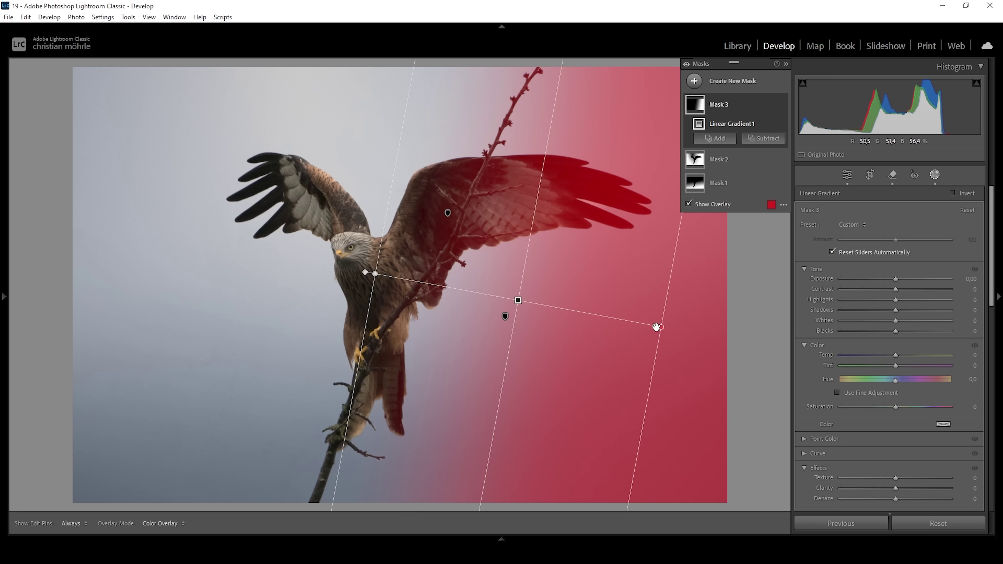
{"action": "left_click", "coordinate": [762, 140]}
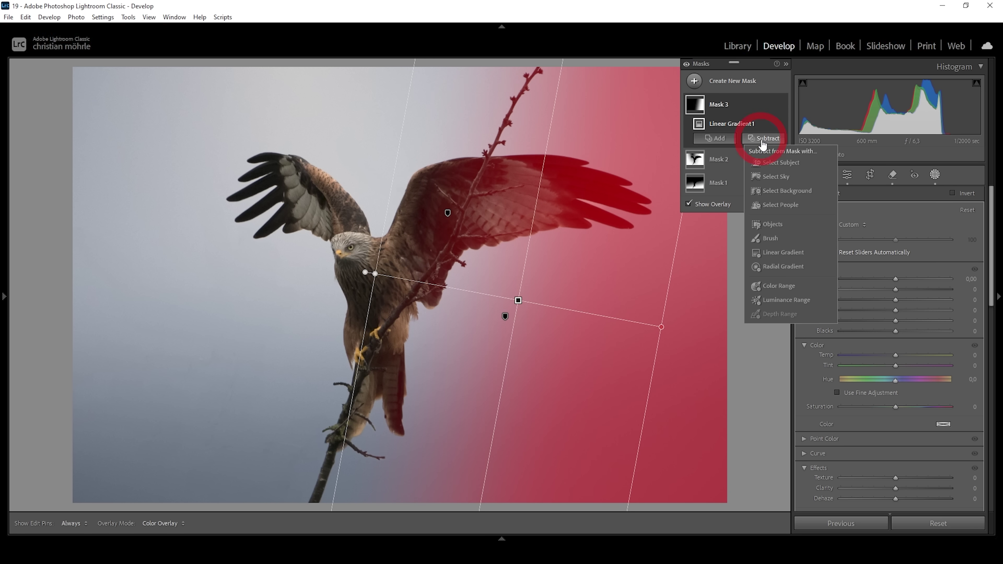
{"action": "left_click", "coordinate": [768, 162]}
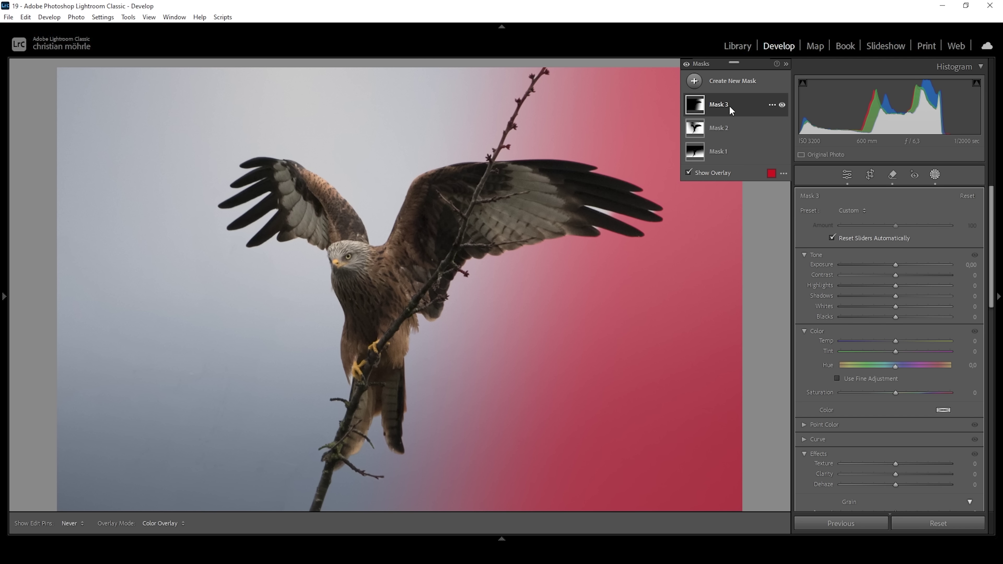
- Add a brush of size 3.0 with Auto Mask enabled to the third mask, and refine the gap between the large wing's feathers
{"action": "left_click", "coordinate": [727, 106]}
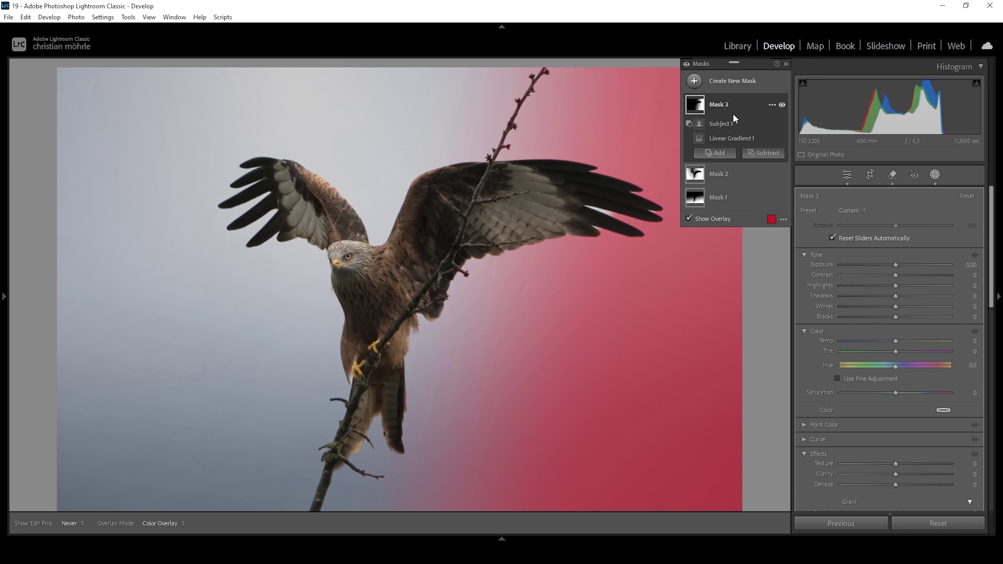
{"action": "left_click", "coordinate": [716, 153]}
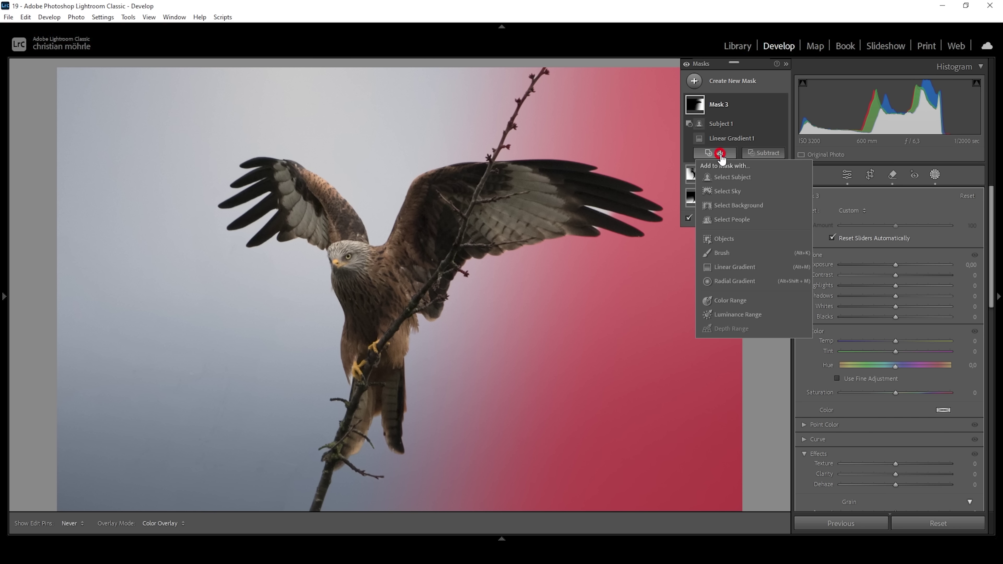
{"action": "left_click", "coordinate": [727, 254]}
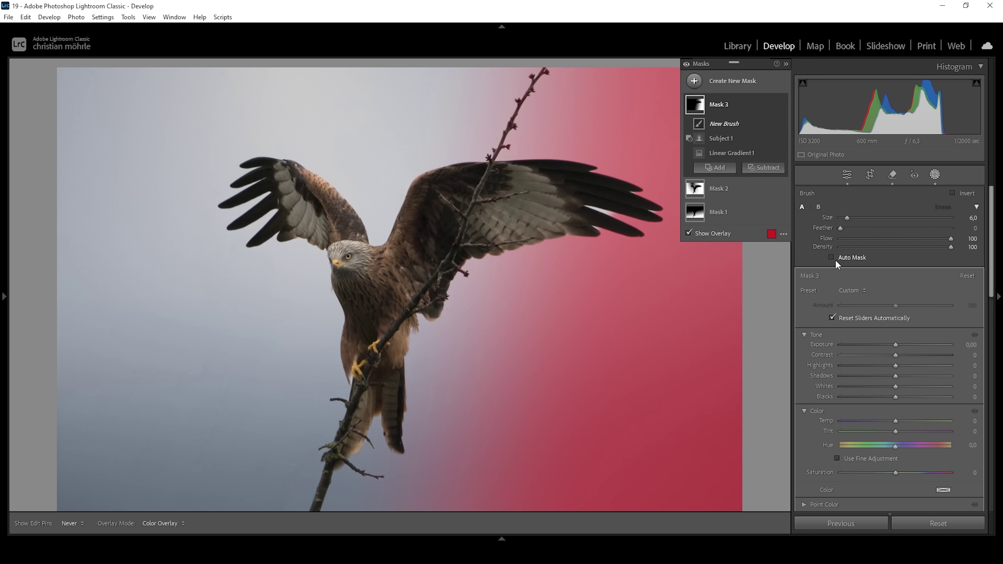
{"action": "left_click", "coordinate": [832, 258]}
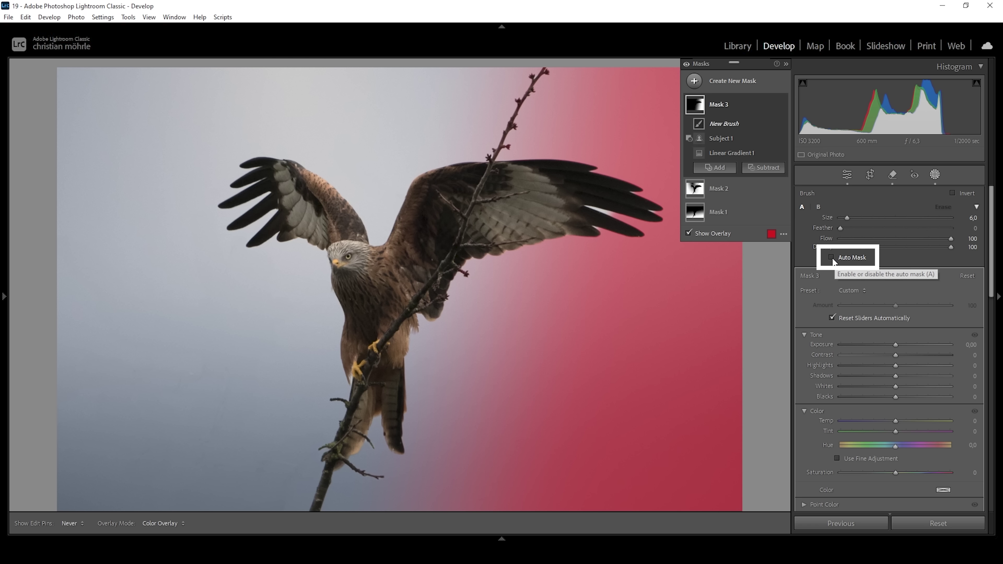
{"action": "scroll", "coordinate": [600, 219], "scroll_direction": "down", "scroll_amount": 3}
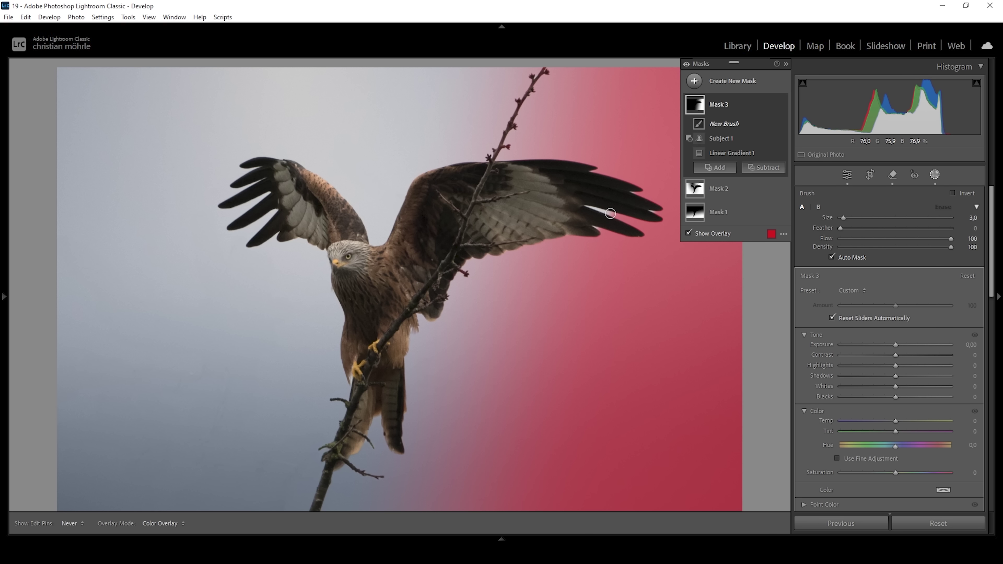
{"action": "key", "text": "alt"}
{"action": "left_click_drag", "start_coordinate": [607, 212], "coordinate": [592, 207]}
{"action": "key", "text": "ctrl+z"}
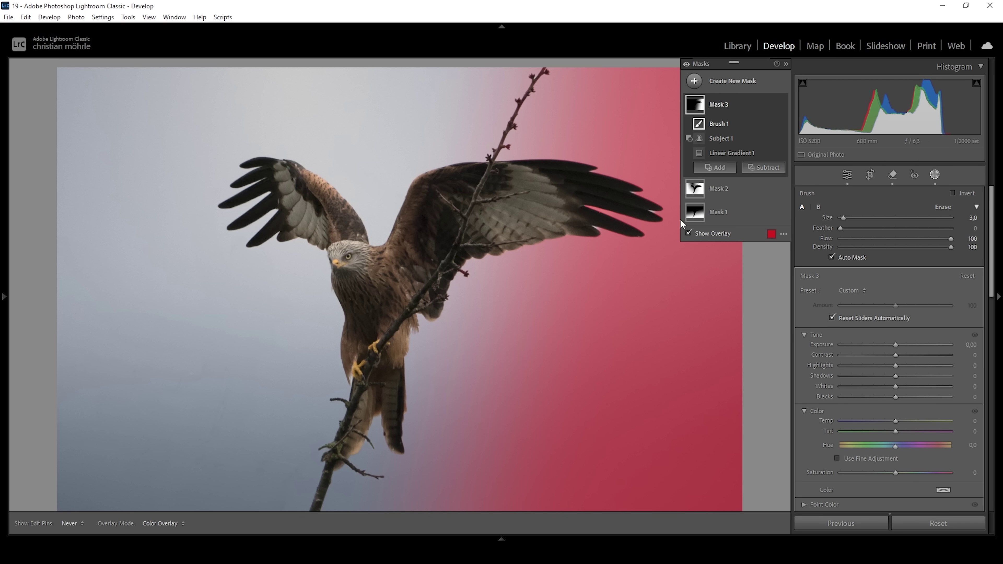
{"action": "mouse_move", "coordinate": [694, 227]}
- Darken and cool the third mask by setting its Exposure to -0.95 and Temp to -15
{"action": "left_click_drag", "start_coordinate": [895, 345], "coordinate": [882, 345]}
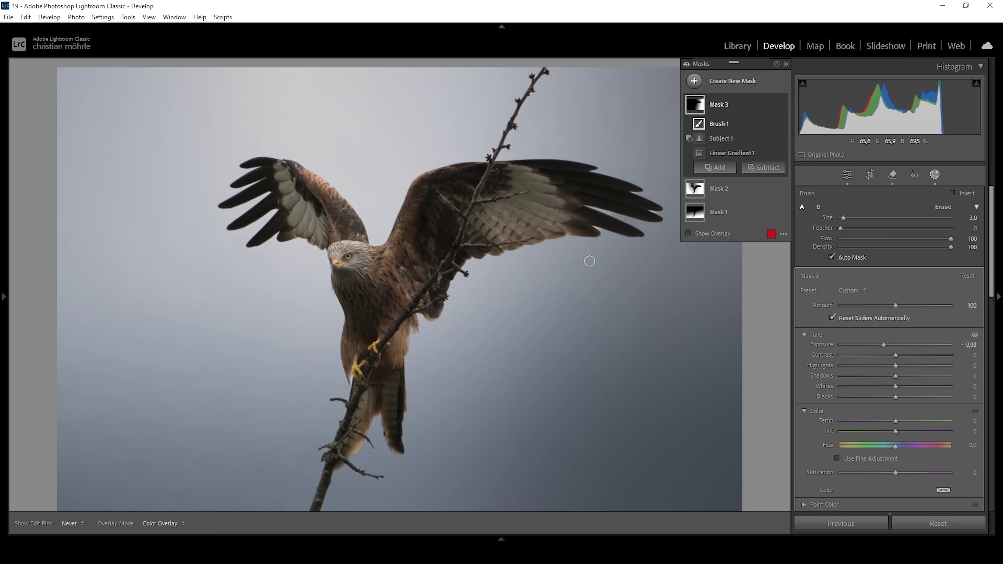
{"action": "left_click_drag", "start_coordinate": [880, 345], "coordinate": [880, 345]}
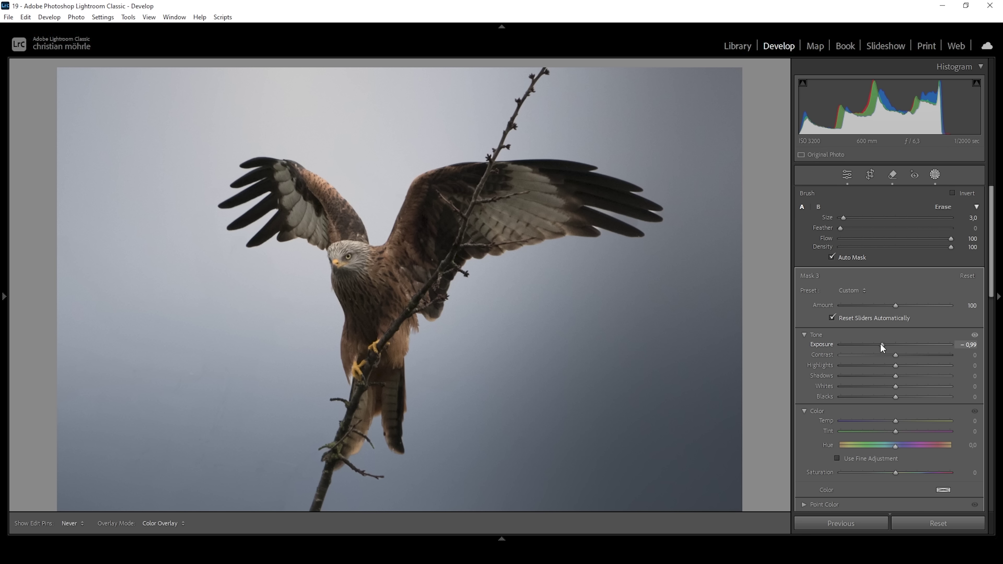
{"action": "left_click_drag", "start_coordinate": [881, 344], "coordinate": [880, 345]}
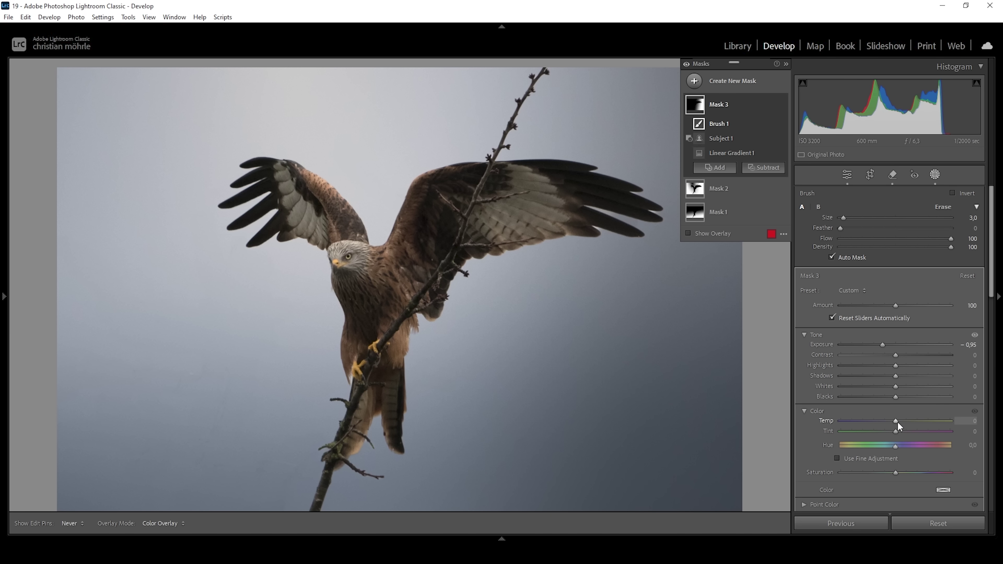
{"action": "left_click_drag", "start_coordinate": [898, 422], "coordinate": [889, 423]}
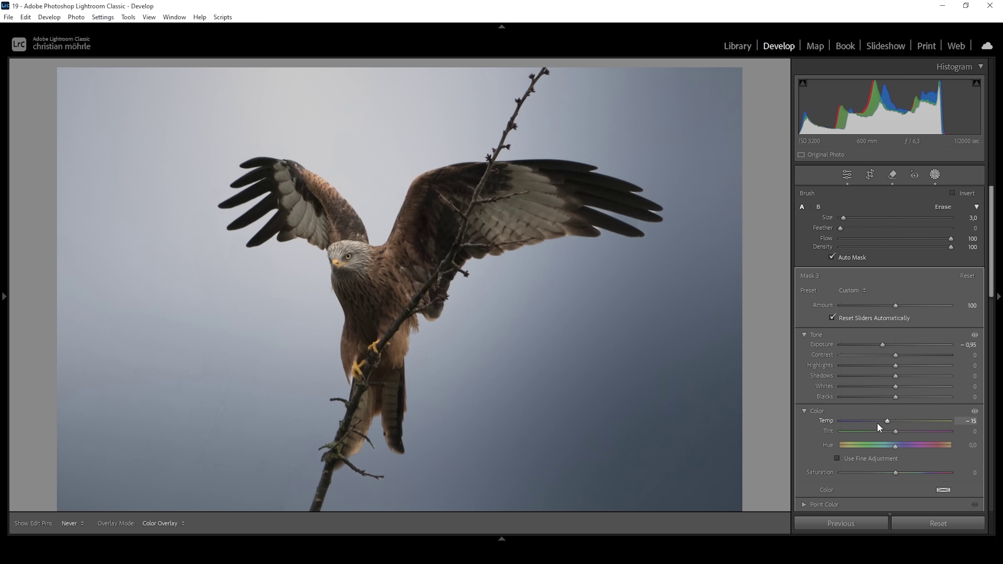
{"action": "key", "text": "shift+w"}
- Create a tilted linear gradient mask from the smaller wing's side of the photo to the bird's body, and subtract the subject from it
{"action": "left_click", "coordinate": [694, 81]}
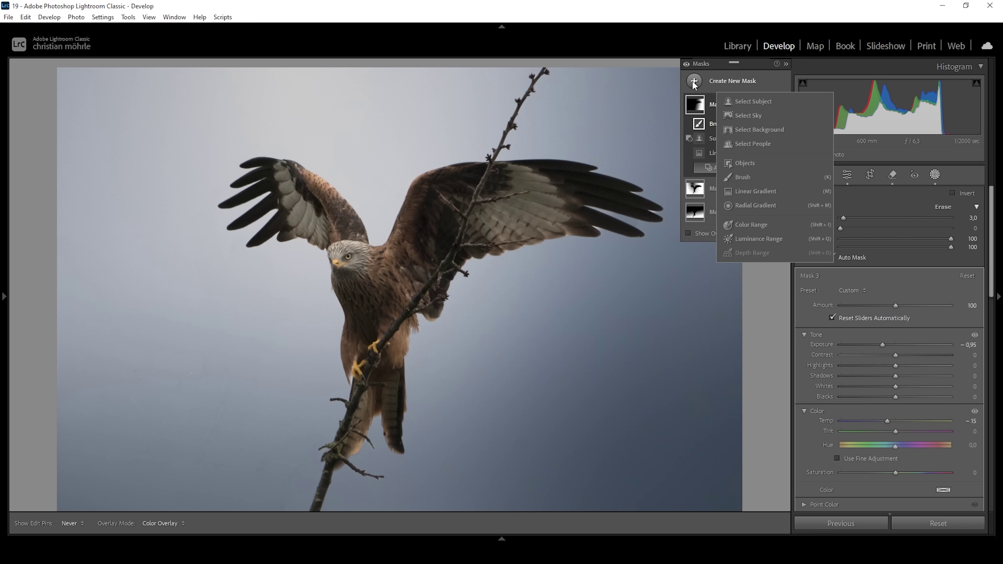
{"action": "left_click", "coordinate": [757, 192]}
{"action": "left_click_drag", "start_coordinate": [146, 340], "coordinate": [396, 245]}
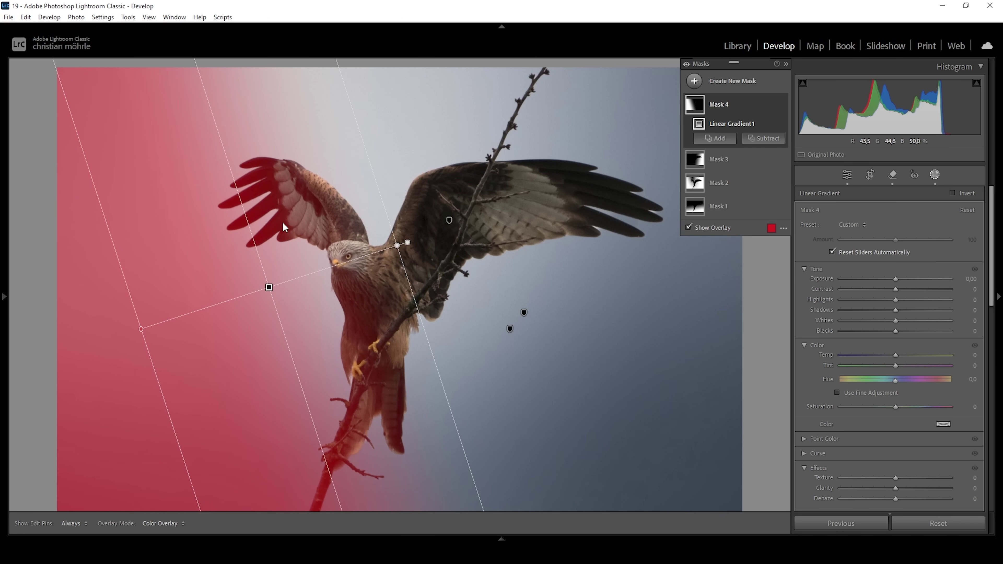
{"action": "left_click", "coordinate": [760, 139]}
{"action": "left_click", "coordinate": [782, 163]}
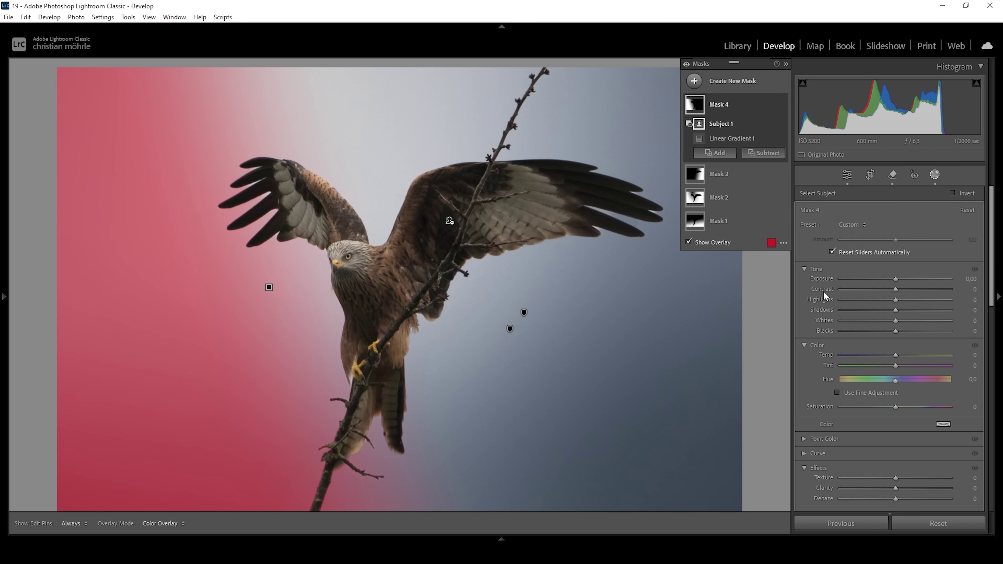
- Darken and cool the fourth mask by setting its Exposure to -0.69 and Temp to -16
{"action": "left_click_drag", "start_coordinate": [895, 278], "coordinate": [885, 278]}
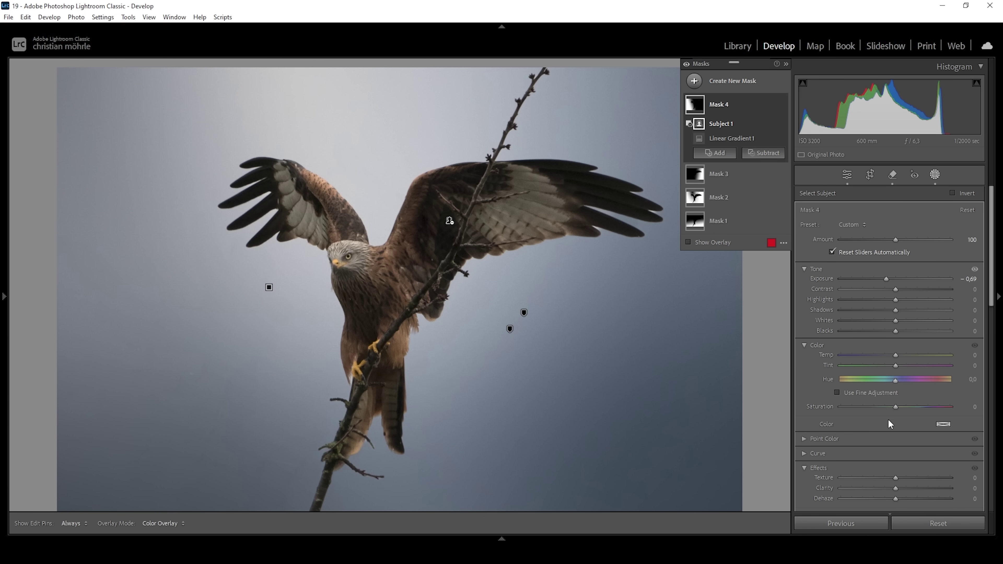
{"action": "left_click_drag", "start_coordinate": [895, 355], "coordinate": [883, 353]}
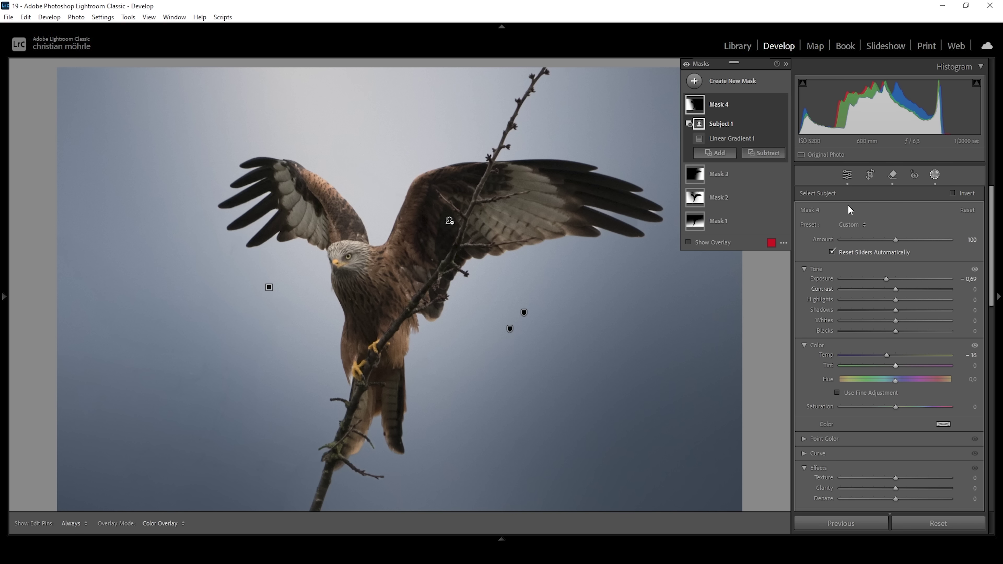
- Create a tilted radial gradient mask centred near the photo's upper edge above the smaller wing, and stretch it down to the bird's feet
{"action": "left_click", "coordinate": [694, 81]}
{"action": "left_click", "coordinate": [763, 206]}
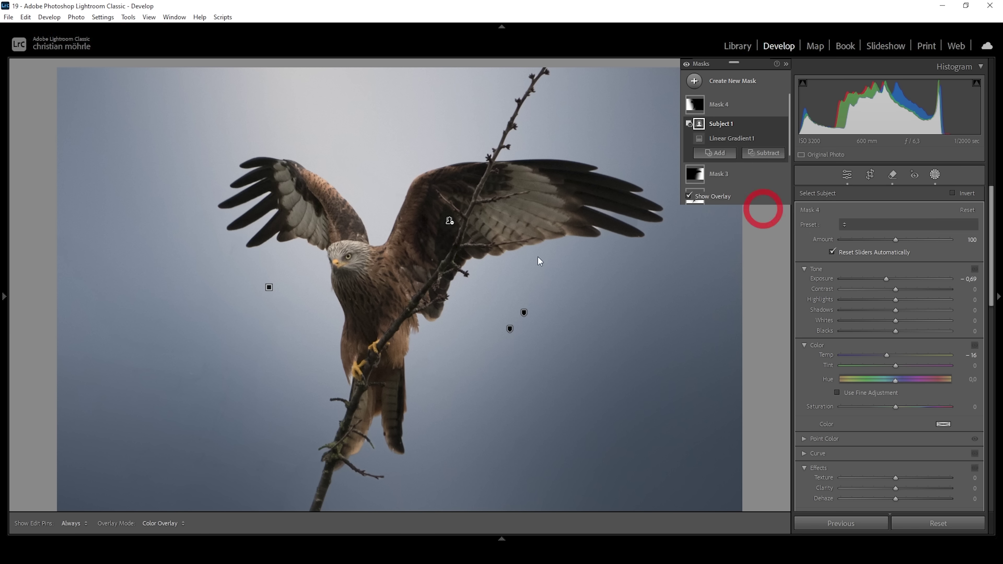
{"action": "left_click_drag", "start_coordinate": [358, 193], "coordinate": [450, 464]}
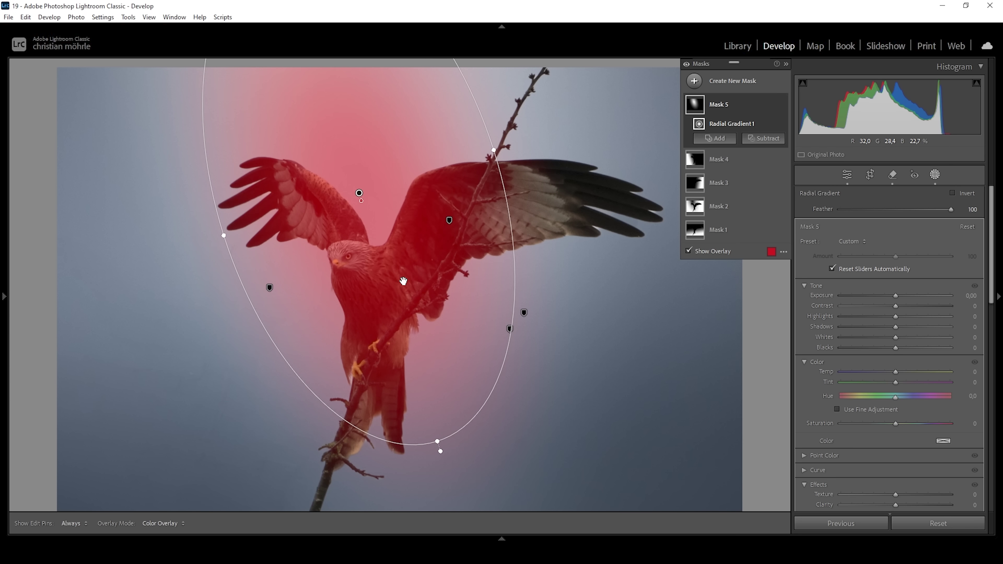
{"action": "left_click_drag", "start_coordinate": [388, 216], "coordinate": [315, 69]}
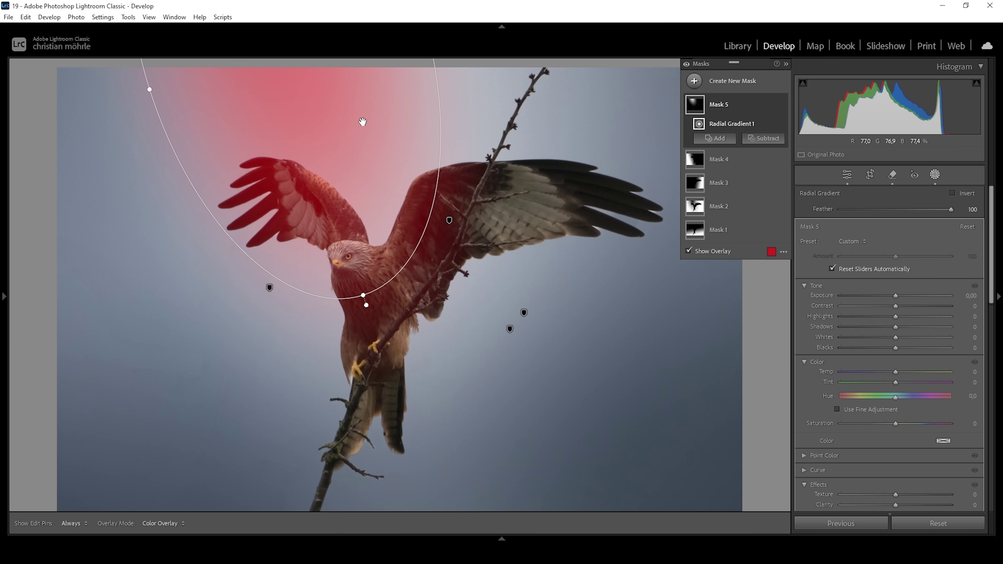
{"action": "left_click_drag", "start_coordinate": [366, 304], "coordinate": [375, 302]}
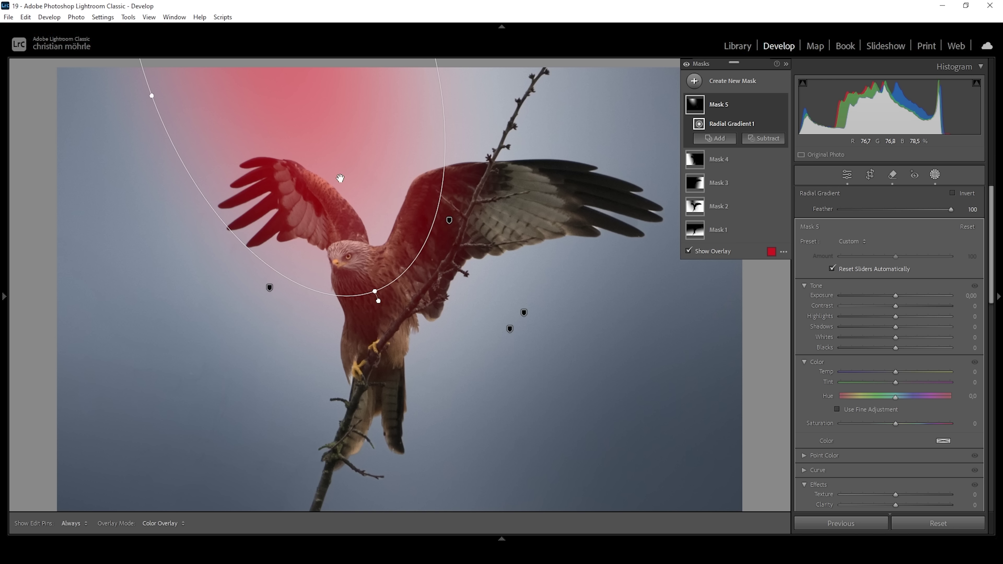
{"action": "left_click_drag", "start_coordinate": [374, 292], "coordinate": [421, 360]}
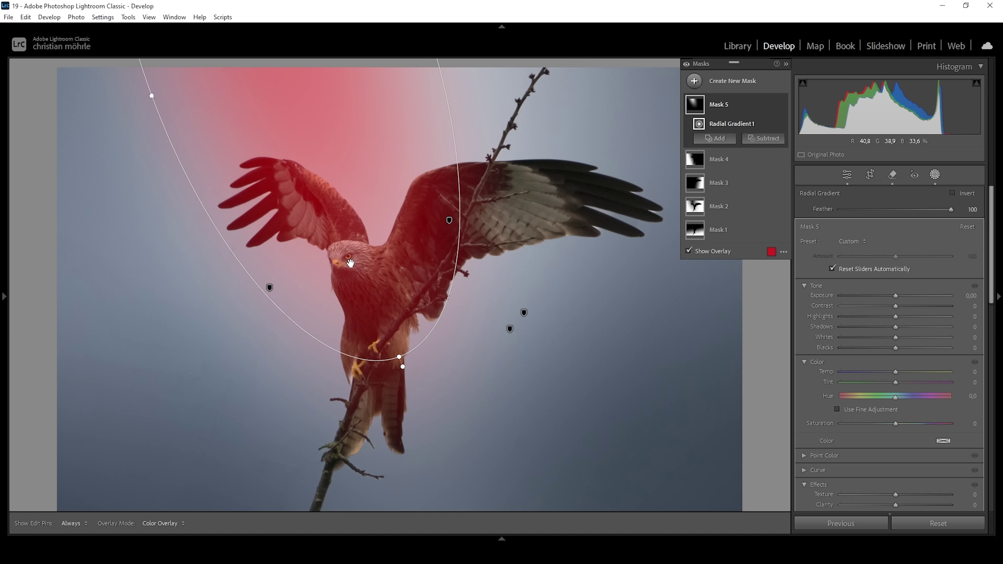
- Subtract the subject from the new radial gradient mask and raise the mask's Exposure to 1.14
{"action": "left_click", "coordinate": [764, 138]}
{"action": "left_click", "coordinate": [777, 163]}
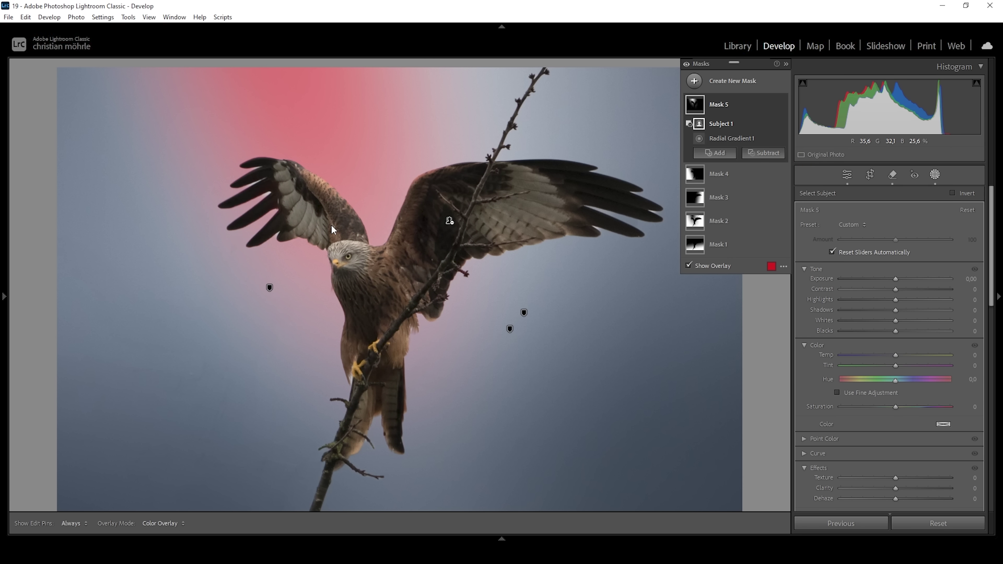
{"action": "left_click_drag", "start_coordinate": [895, 278], "coordinate": [911, 279]}
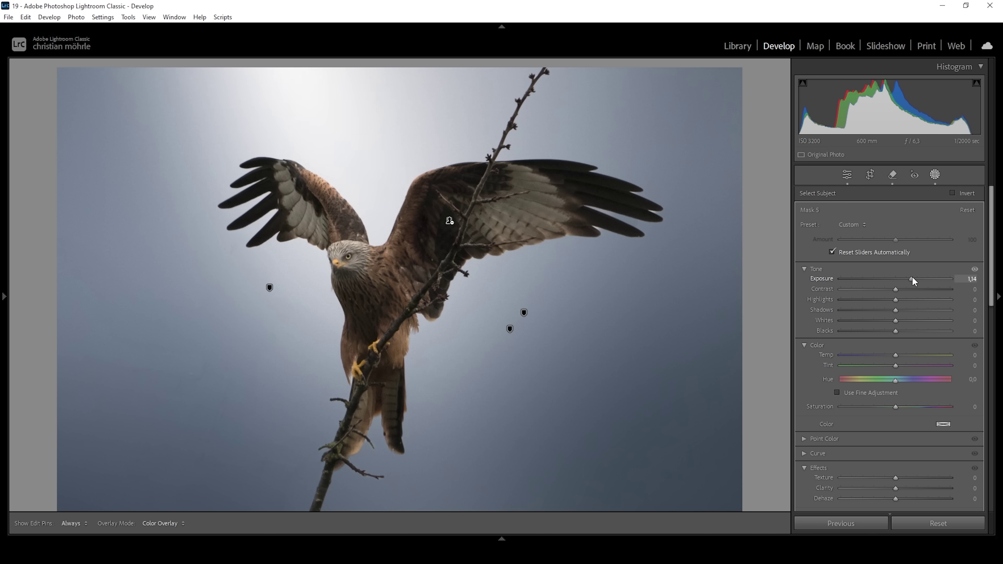
- Create a new subject mask for the bird and raise its Texture to 6
{"action": "left_click", "coordinate": [695, 82]}
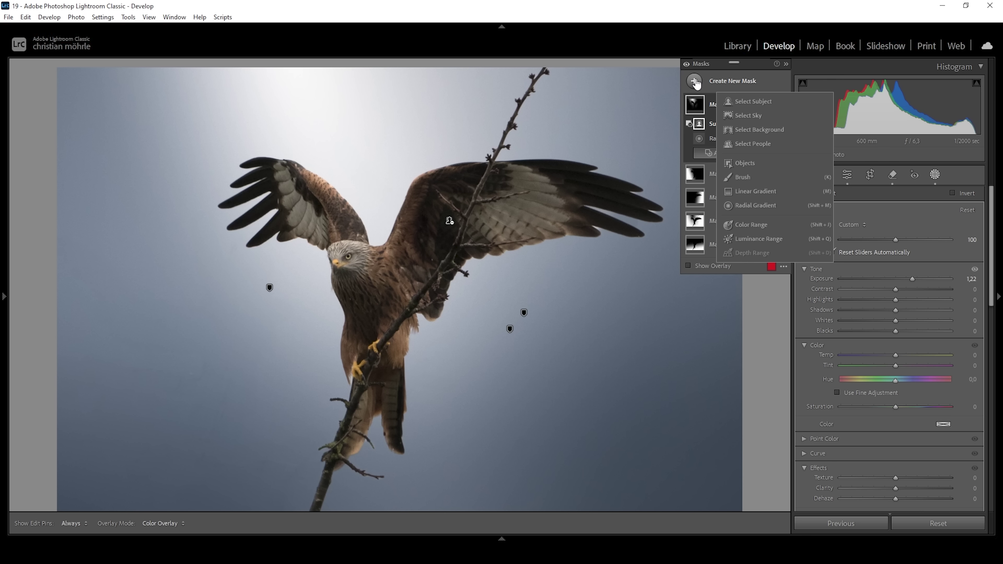
{"action": "left_click", "coordinate": [768, 103]}
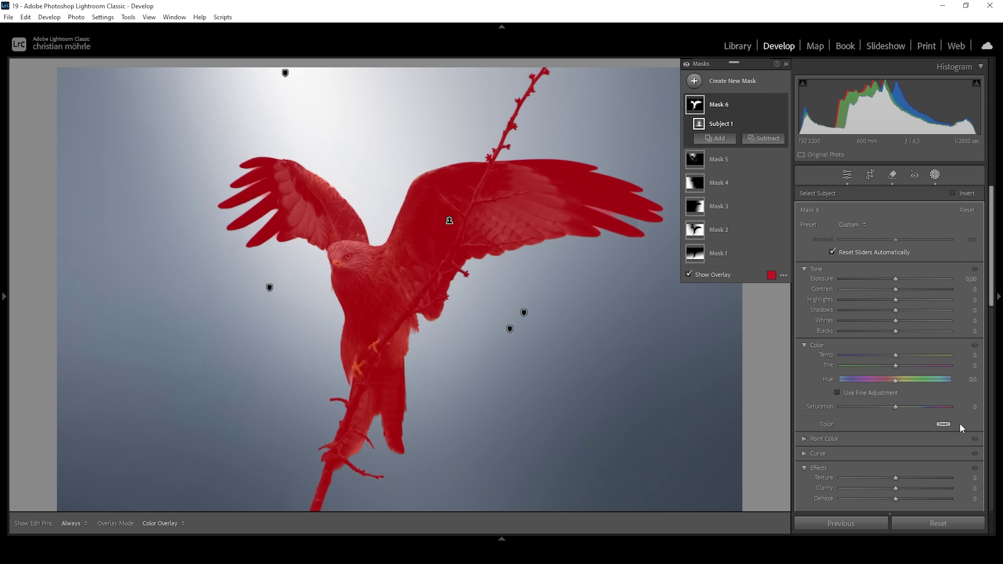
{"action": "left_click_drag", "start_coordinate": [993, 284], "coordinate": [988, 332]}
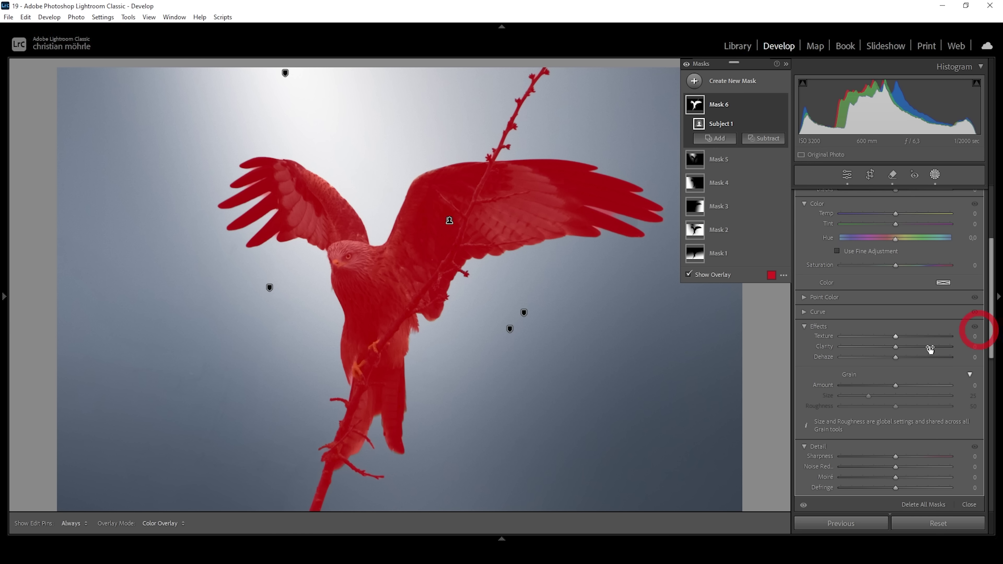
{"action": "left_click", "coordinate": [896, 336]}
{"action": "left_click_drag", "start_coordinate": [902, 335], "coordinate": [898, 336]}
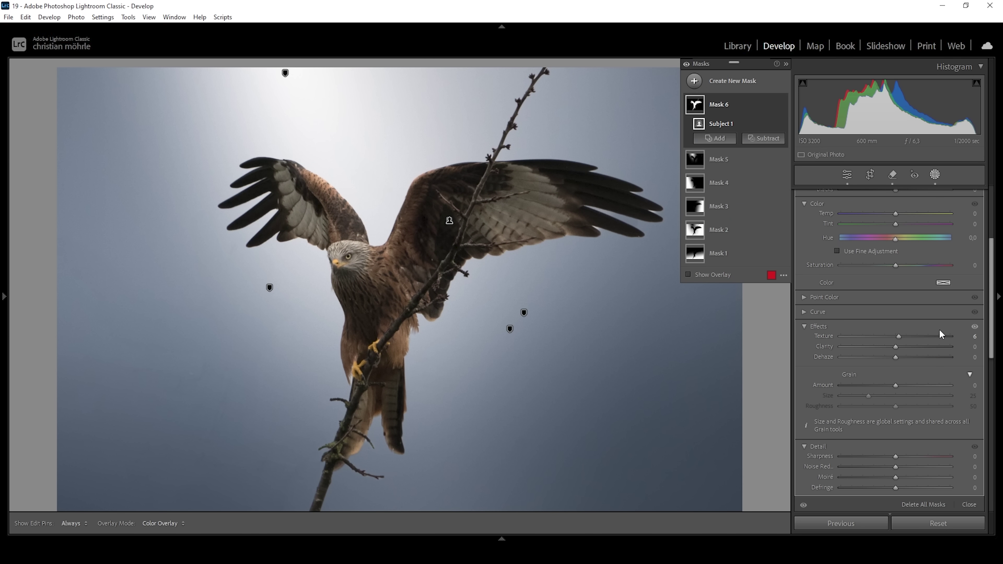
- Set the new subject mask's Contrast to 25, Whites to 27 and Shadows to 4
{"action": "left_click_drag", "start_coordinate": [992, 314], "coordinate": [992, 262]}
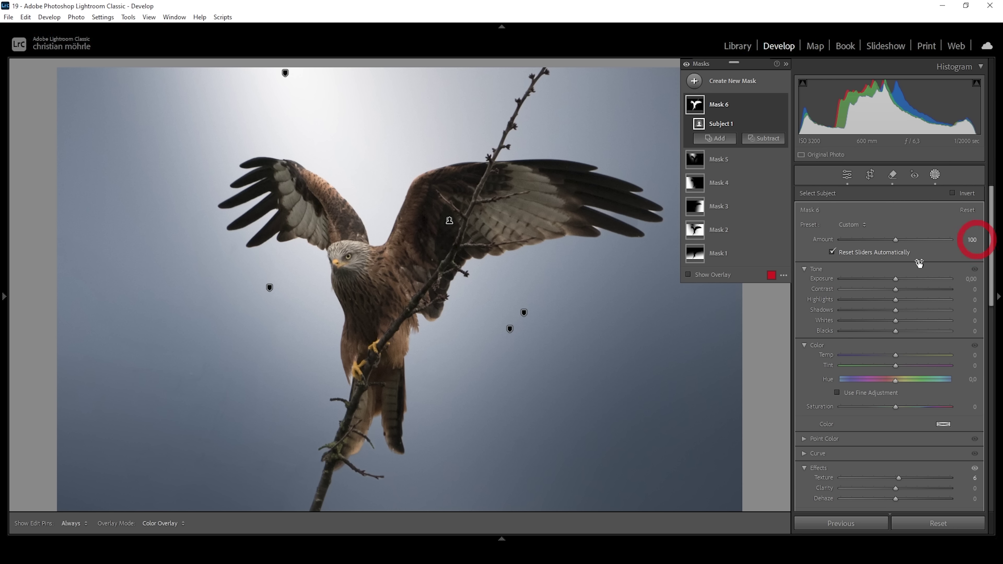
{"action": "left_click_drag", "start_coordinate": [903, 291], "coordinate": [906, 292]}
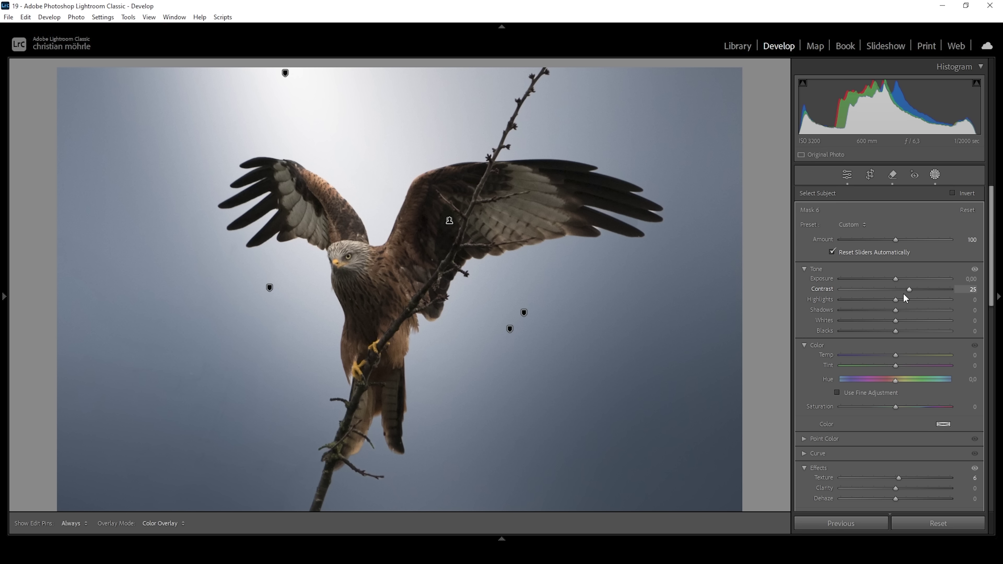
{"action": "left_click_drag", "start_coordinate": [903, 294], "coordinate": [903, 296]}
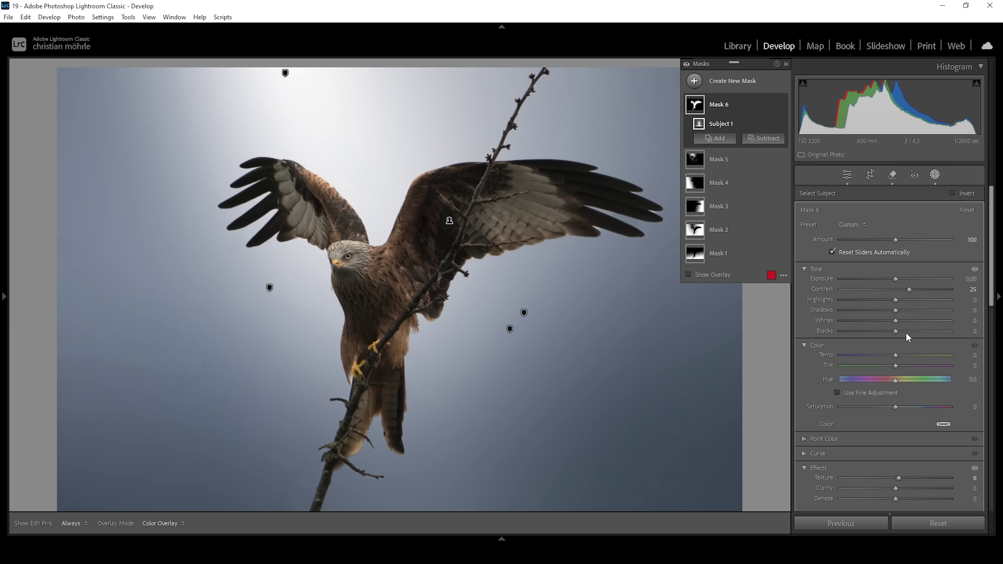
{"action": "left_click_drag", "start_coordinate": [898, 320], "coordinate": [910, 320]}
{"action": "left_click_drag", "start_coordinate": [895, 310], "coordinate": [898, 310]}
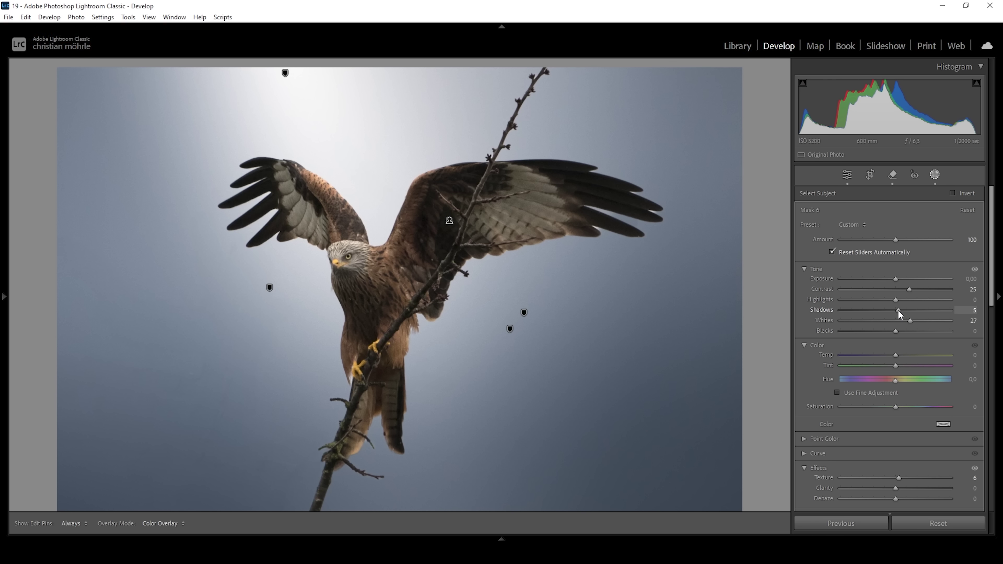
{"action": "left_click", "coordinate": [897, 310]}
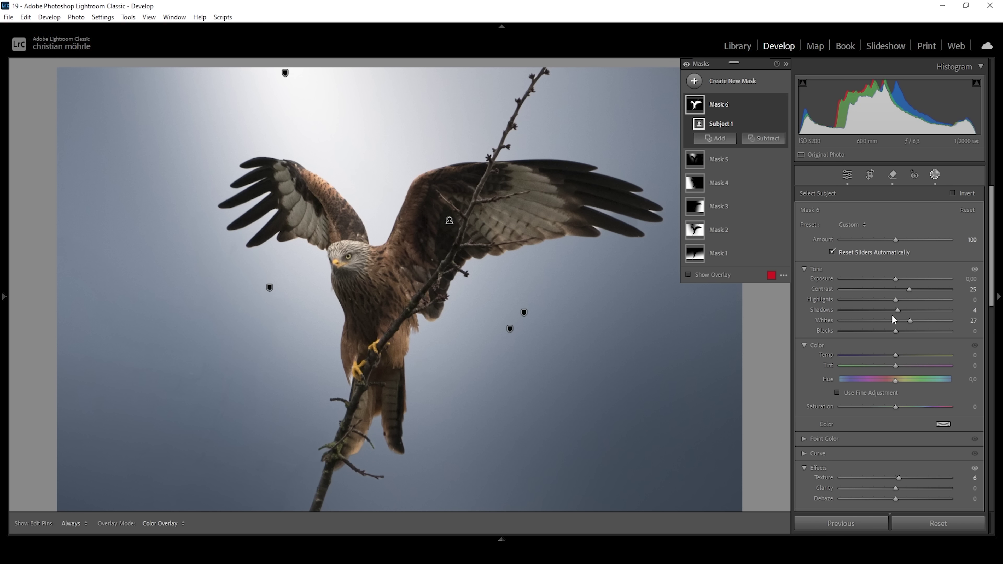
- Set the subject mask's Saturation to -10 and warm it by setting Temp to 10
{"action": "left_click_drag", "start_coordinate": [992, 291], "coordinate": [987, 312]}
{"action": "left_click", "coordinate": [894, 342]}
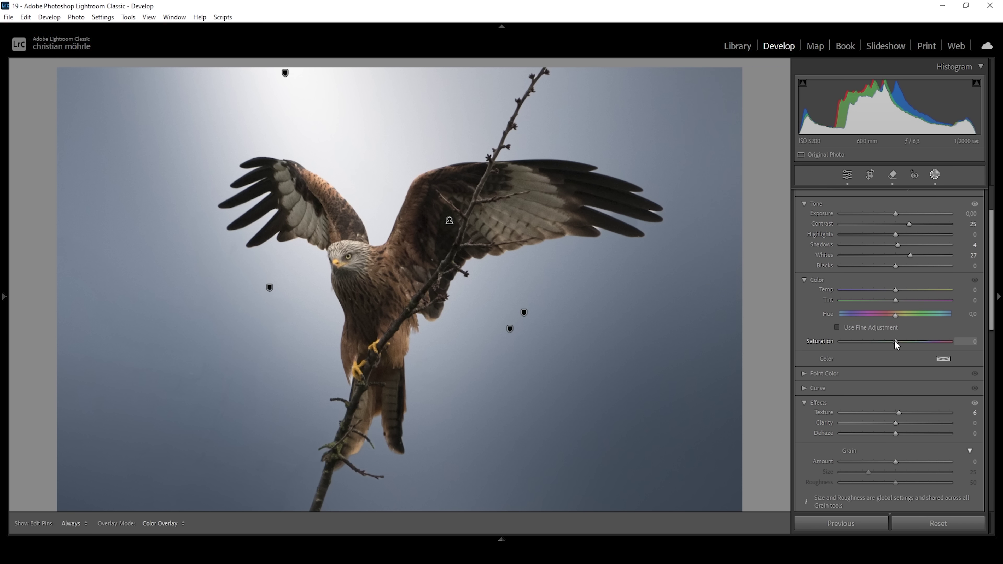
{"action": "left_click_drag", "start_coordinate": [894, 340], "coordinate": [893, 340]}
{"action": "left_click_drag", "start_coordinate": [889, 341], "coordinate": [889, 340]}
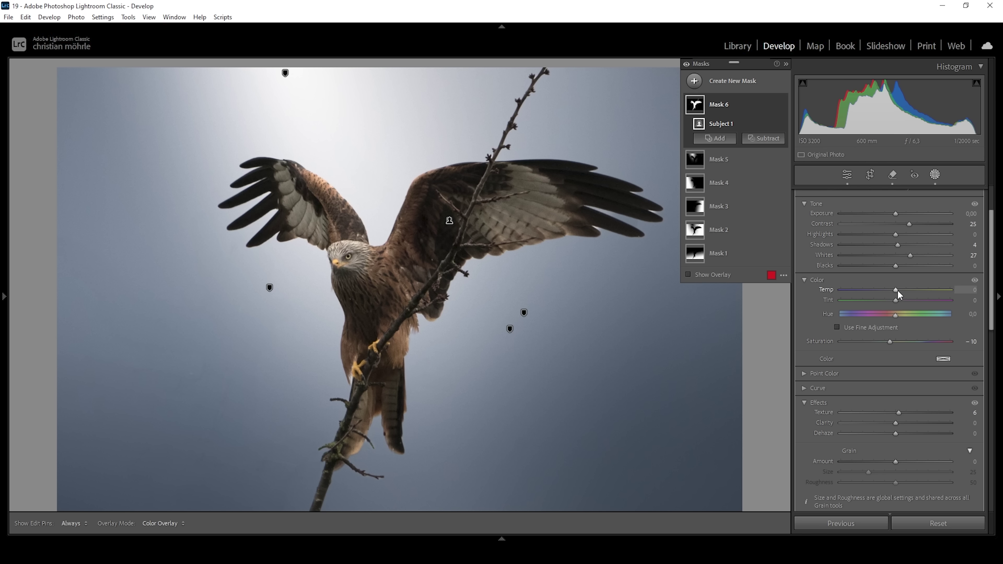
{"action": "left_click_drag", "start_coordinate": [896, 290], "coordinate": [896, 290]}
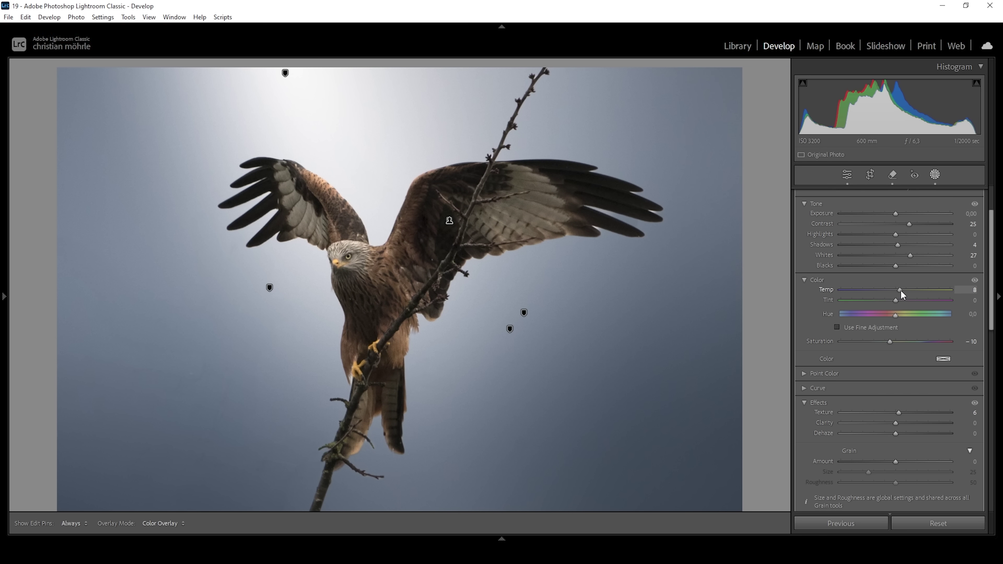
{"action": "left_click_drag", "start_coordinate": [902, 290], "coordinate": [902, 290]}
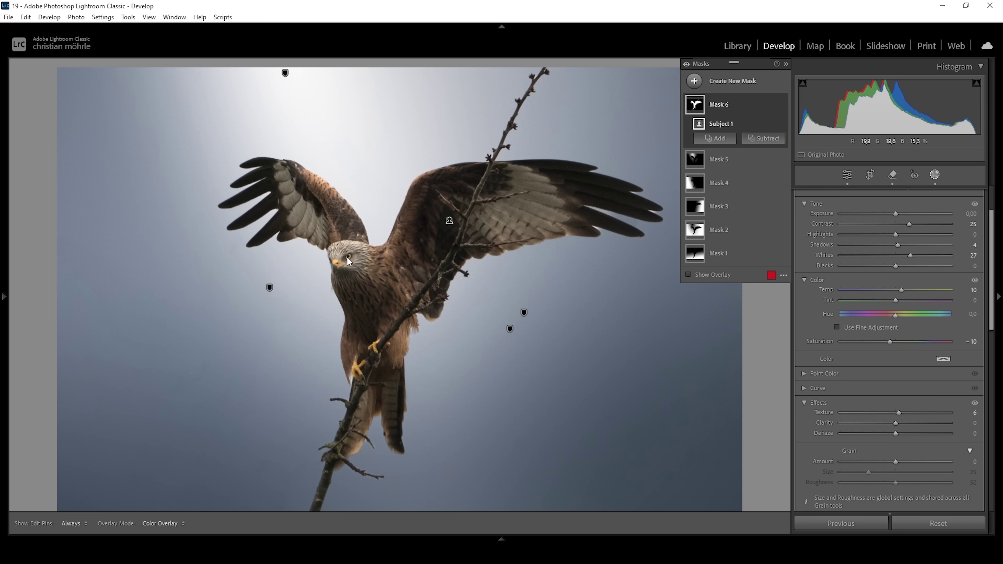
- Create a brush mask over the bird's eye with Size 2.0, Feather 0, Flow 100 and Auto Mask enabled
{"action": "left_click", "coordinate": [694, 81]}
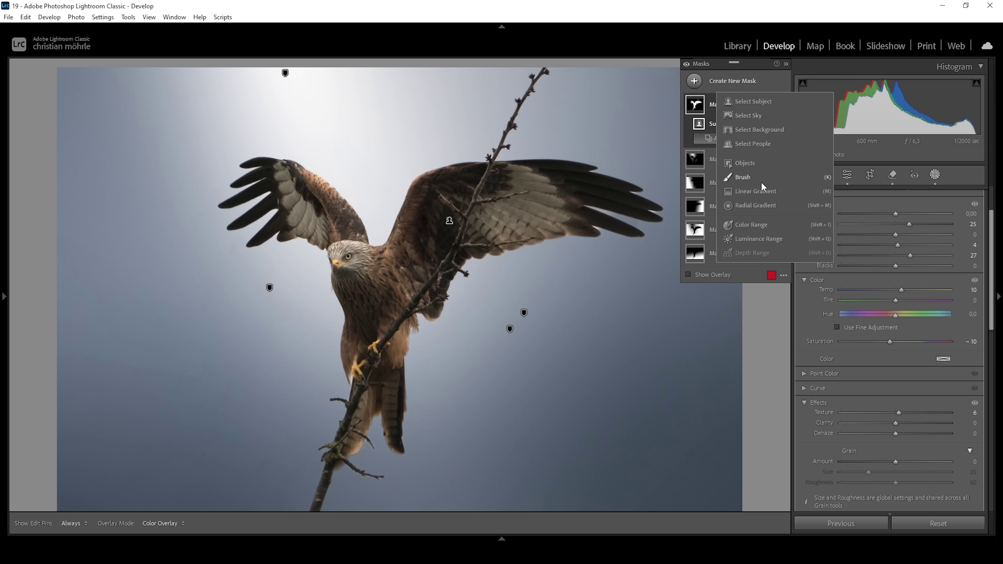
{"action": "left_click", "coordinate": [747, 182]}
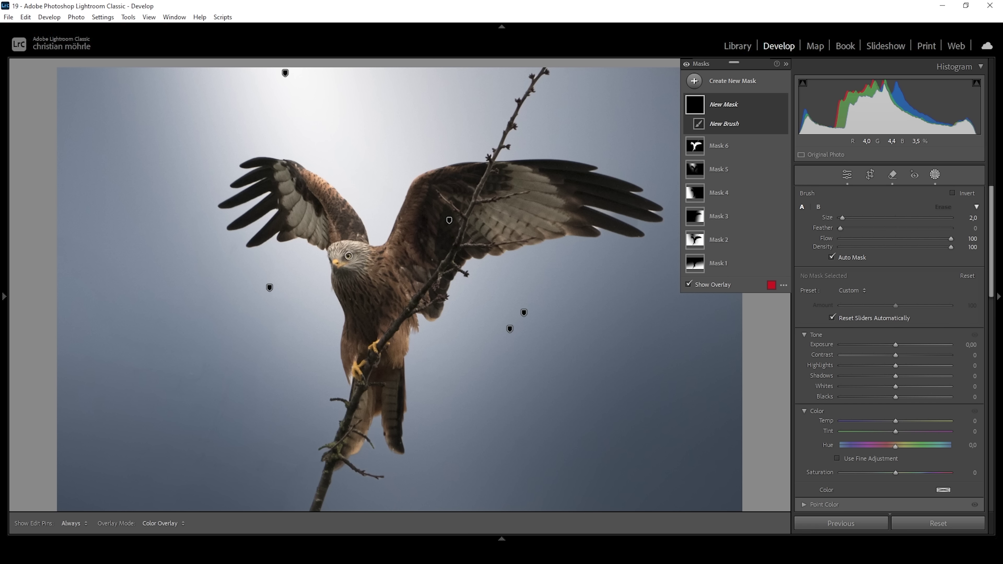
{"action": "left_click", "coordinate": [348, 256]}
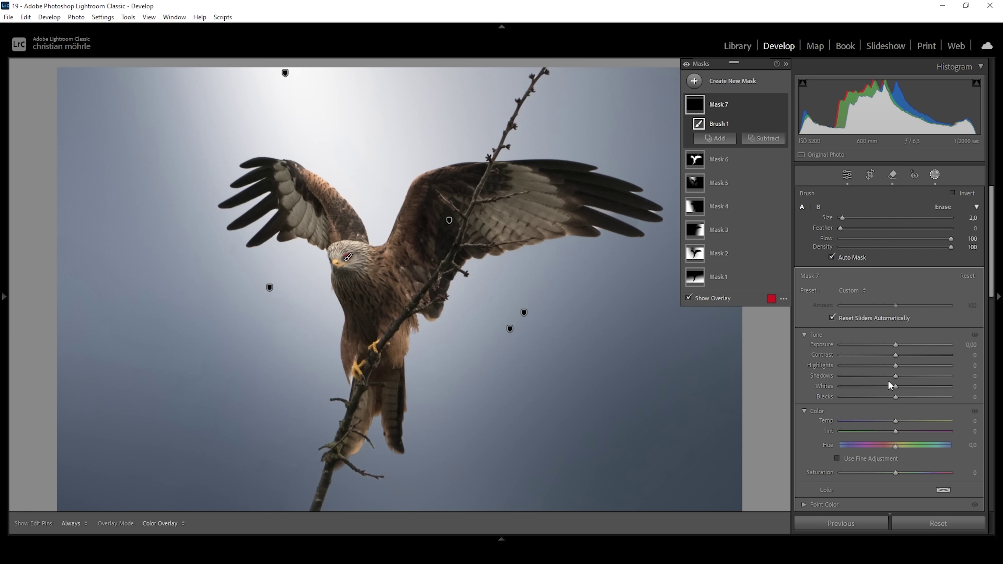
- Enhance the eye mask by setting Clarity to 34, Whites to 89 and Saturation to 32
{"action": "left_click_drag", "start_coordinate": [992, 280], "coordinate": [1000, 373]}
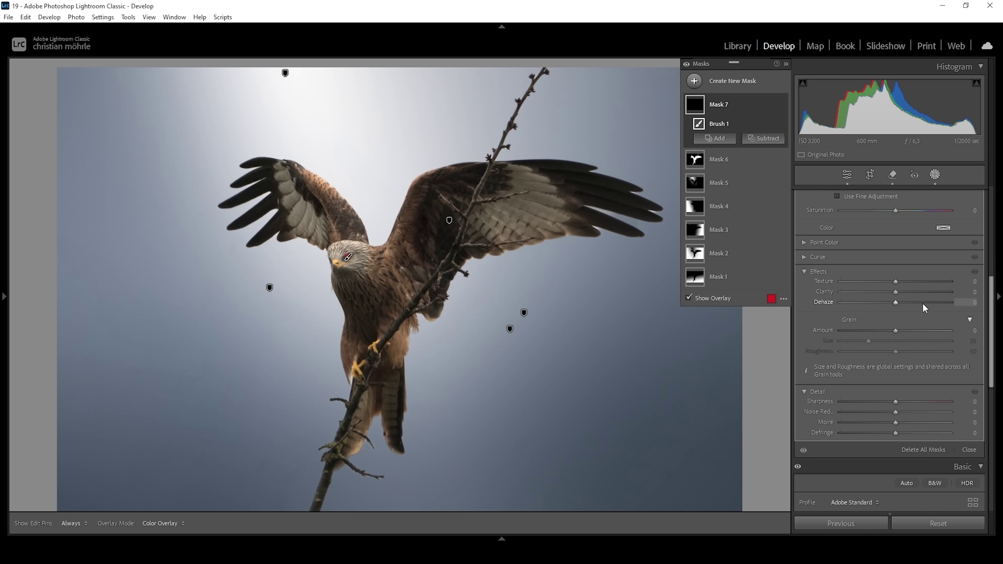
{"action": "left_click_drag", "start_coordinate": [895, 292], "coordinate": [914, 292]}
{"action": "scroll", "coordinate": [983, 273], "scroll_direction": "up", "scroll_amount": 5}
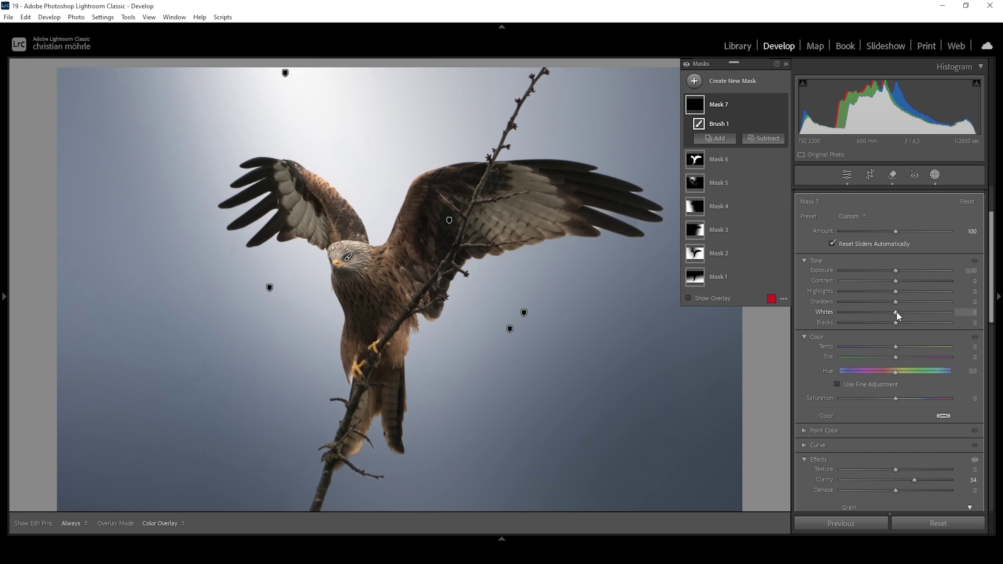
{"action": "left_click_drag", "start_coordinate": [895, 312], "coordinate": [905, 311]}
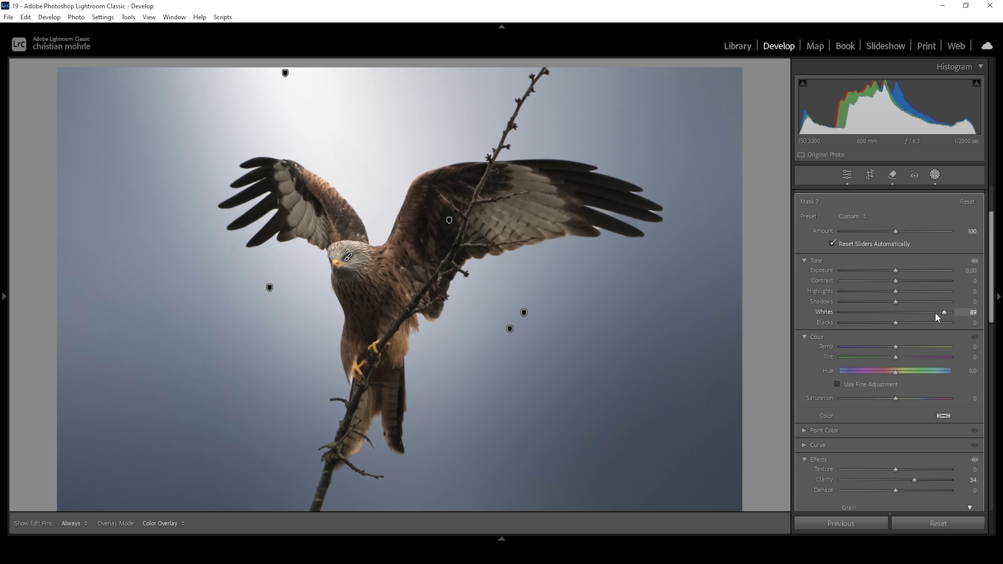
{"action": "left_click_drag", "start_coordinate": [900, 397], "coordinate": [905, 398]}
{"action": "left_click_drag", "start_coordinate": [916, 398], "coordinate": [918, 398]}
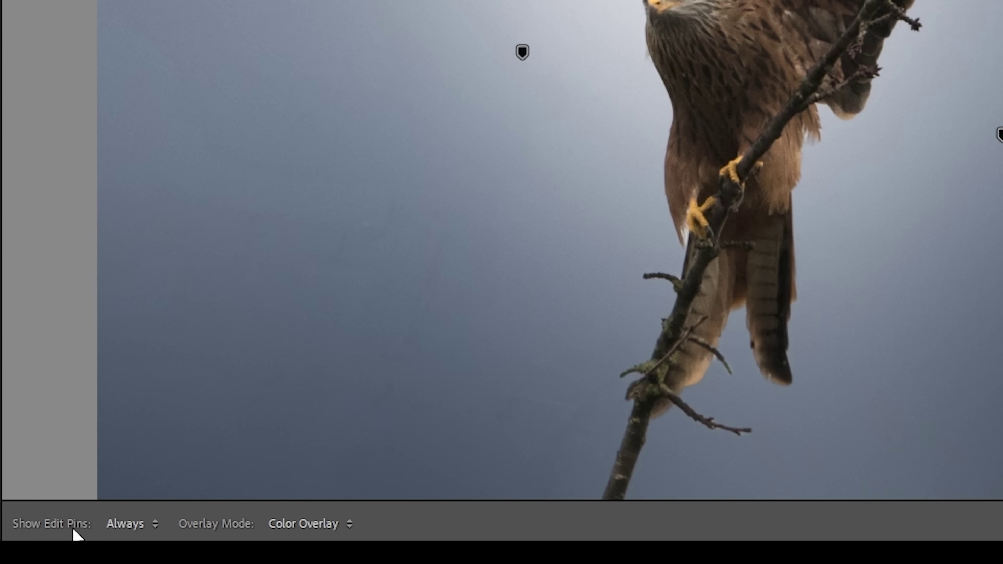
- Hide the edit pins, toggle the eye mask off and on to compare its effect, and restore the pins
{"action": "left_click", "coordinate": [153, 527]}
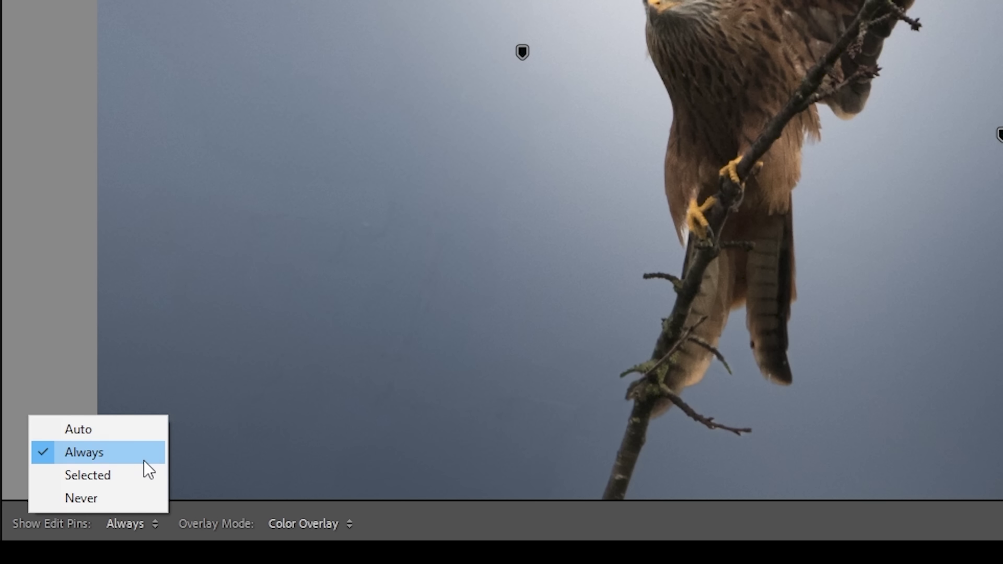
{"action": "left_click", "coordinate": [128, 500]}
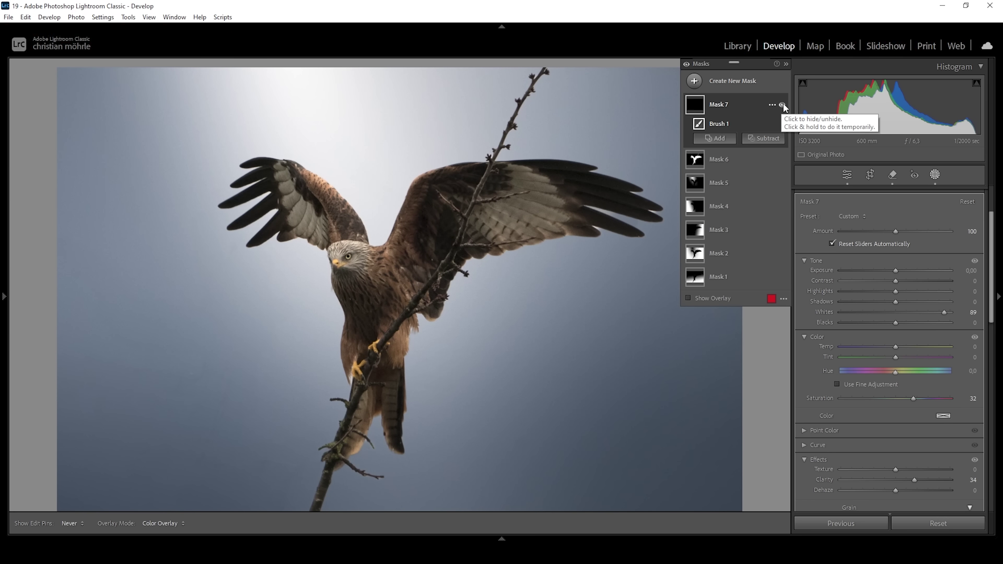
{"action": "left_click", "coordinate": [782, 105]}
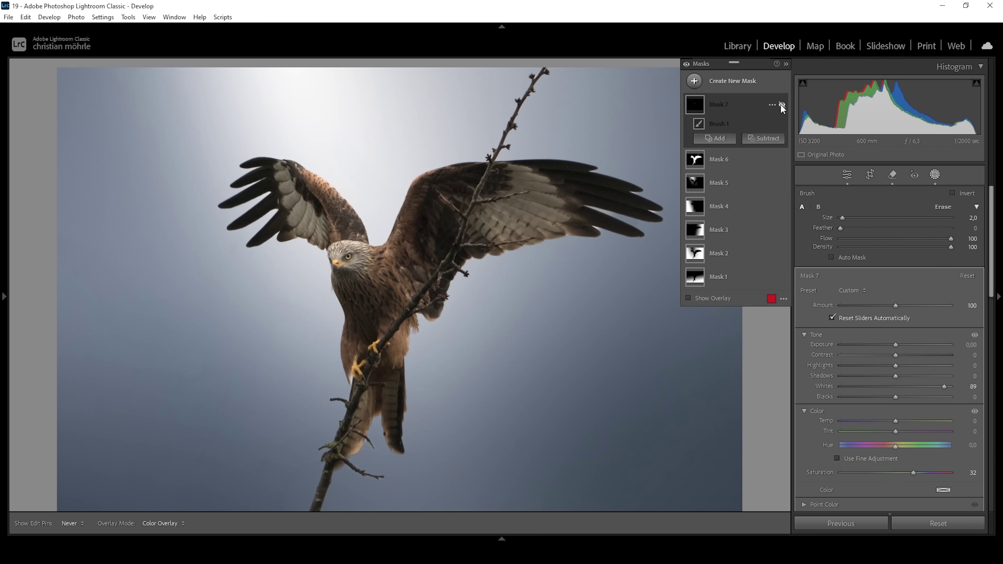
{"action": "left_click", "coordinate": [782, 106]}
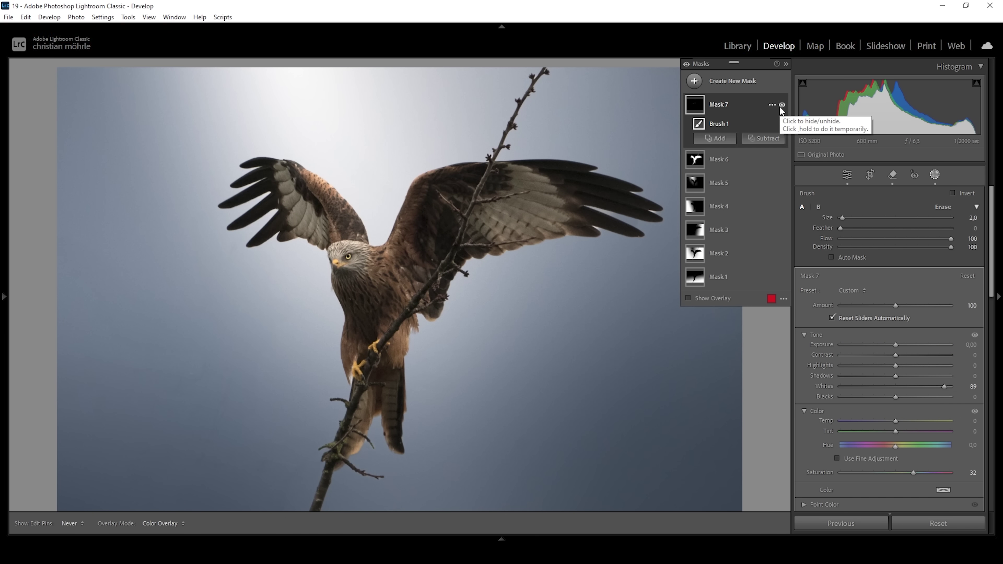
{"action": "key", "text": "h"}
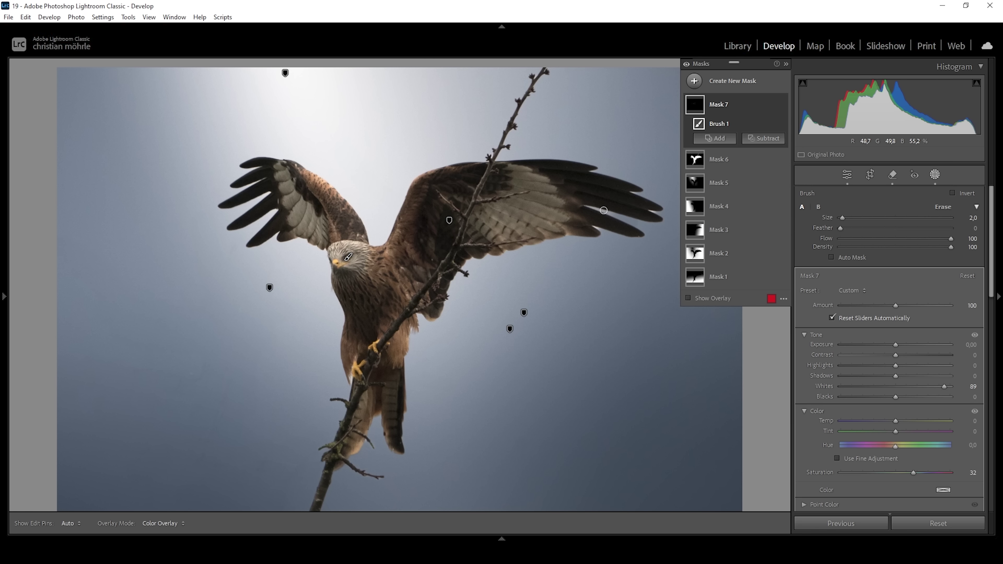
- Create another subject mask and intersect it with a soft brush painted over the bird's head
{"action": "left_click", "coordinate": [716, 138]}
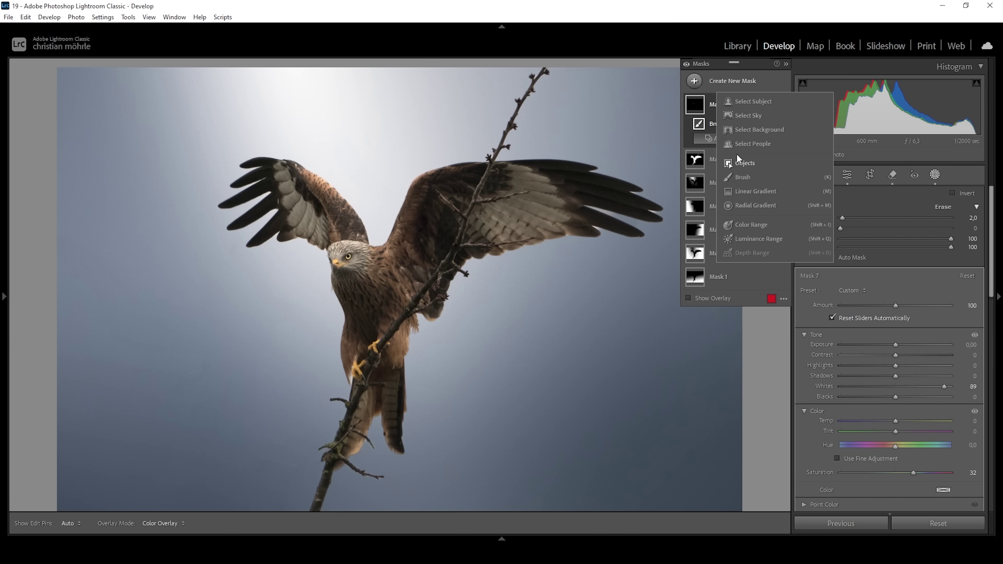
{"action": "left_click", "coordinate": [761, 102]}
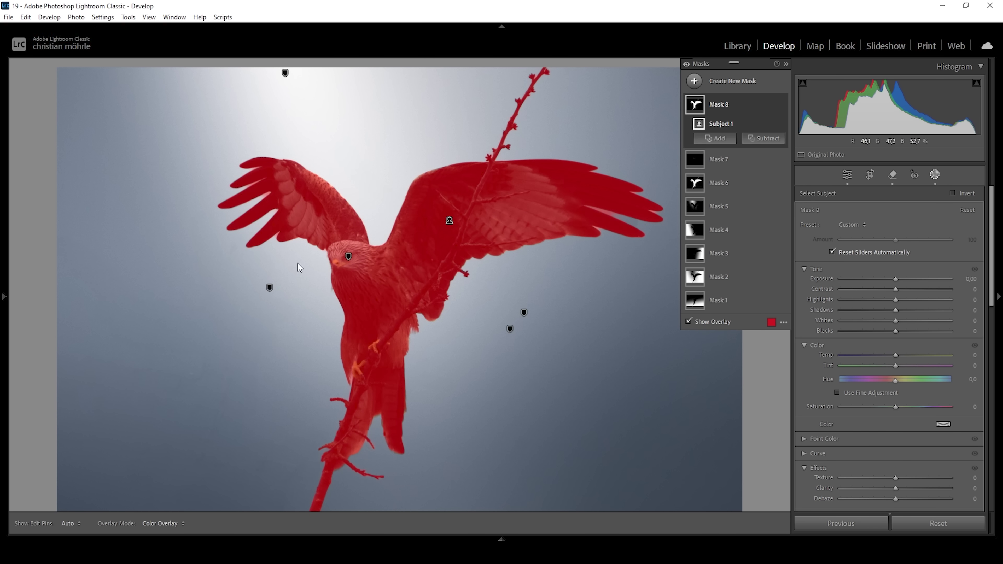
{"action": "right_click", "coordinate": [747, 108]}
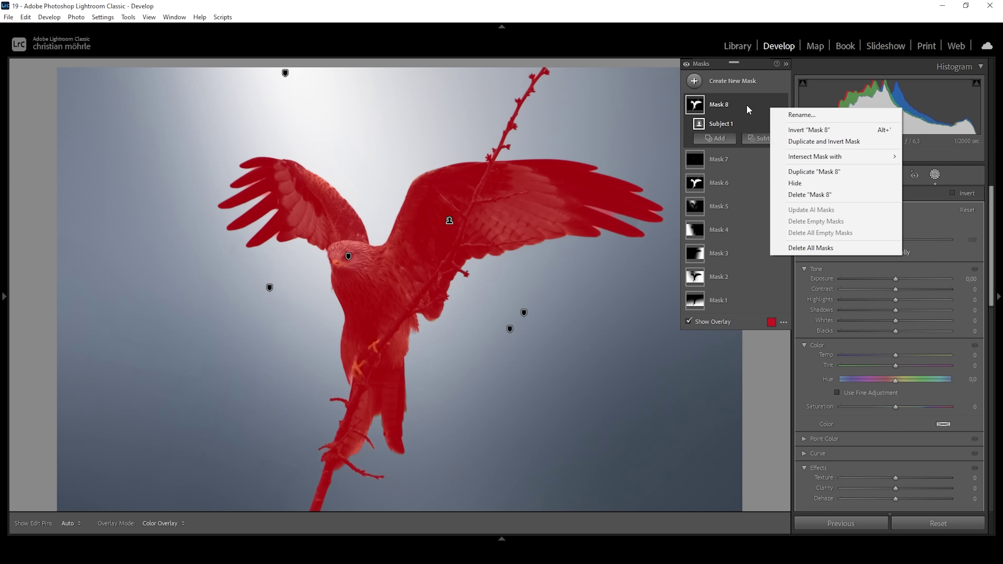
{"action": "left_click", "coordinate": [748, 108]}
{"action": "right_click", "coordinate": [768, 105]}
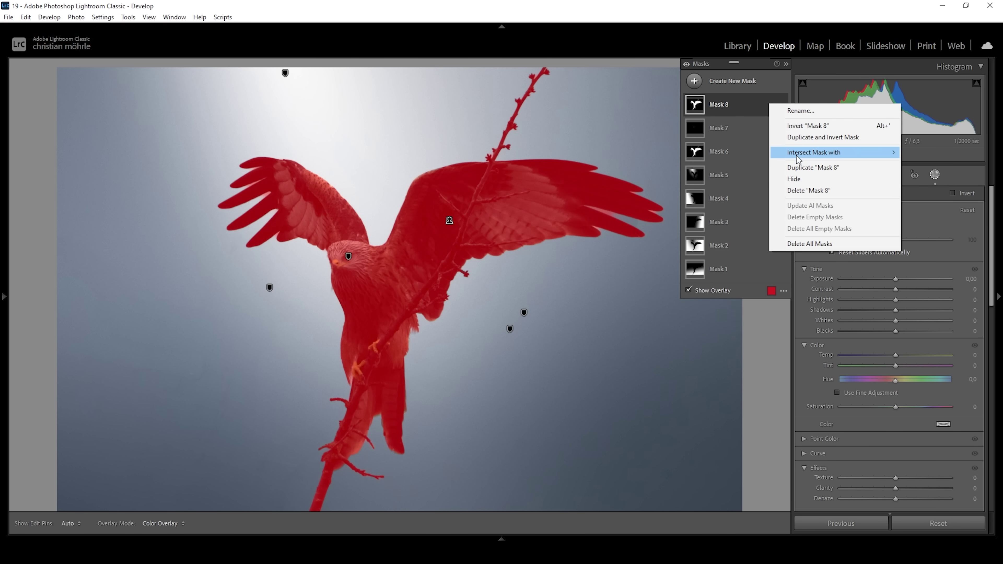
{"action": "mouse_move", "coordinate": [797, 160]}
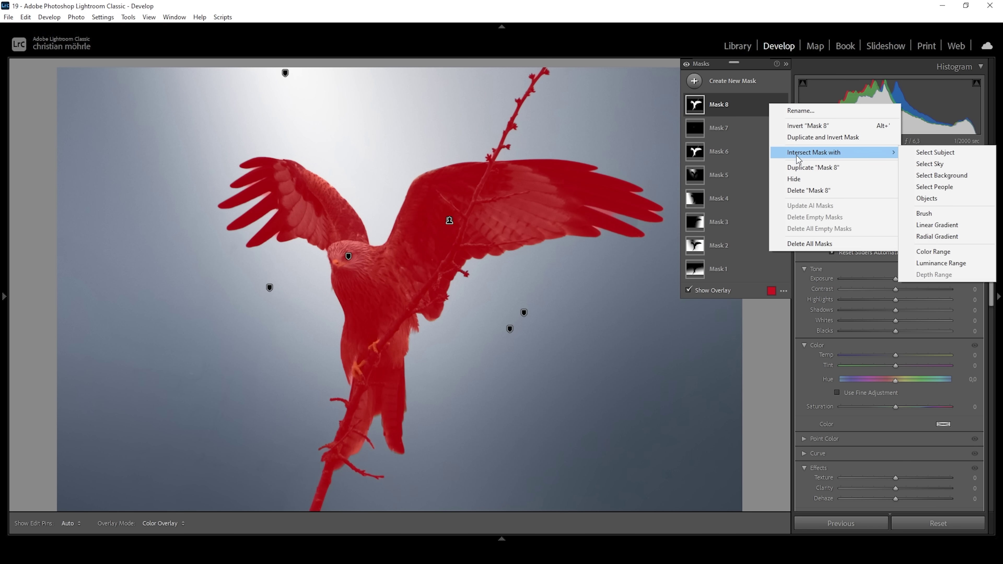
{"action": "left_click", "coordinate": [924, 213]}
{"action": "left_click_drag", "start_coordinate": [341, 252], "coordinate": [335, 253]}
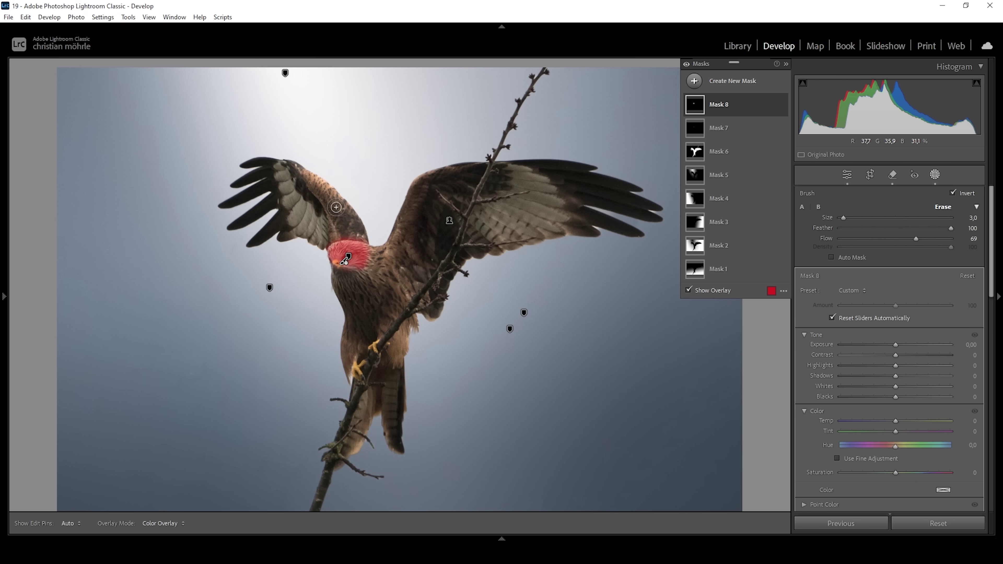
- Subtract a hard-edged brush from the head mask with Size 3.0, Feather 0 and Auto Mask off, dabbing at the head's edge
{"action": "left_click", "coordinate": [751, 114]}
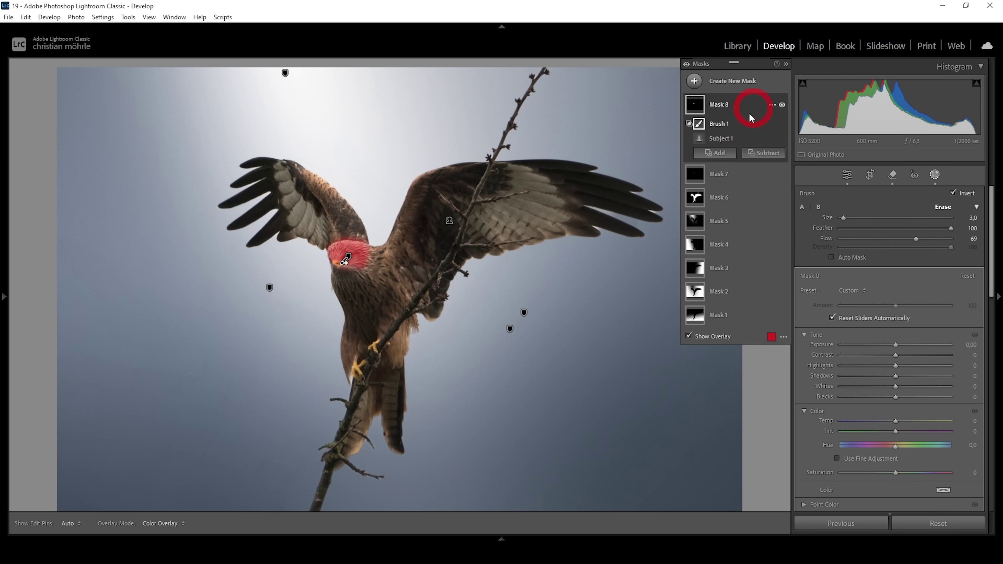
{"action": "left_click", "coordinate": [770, 154]}
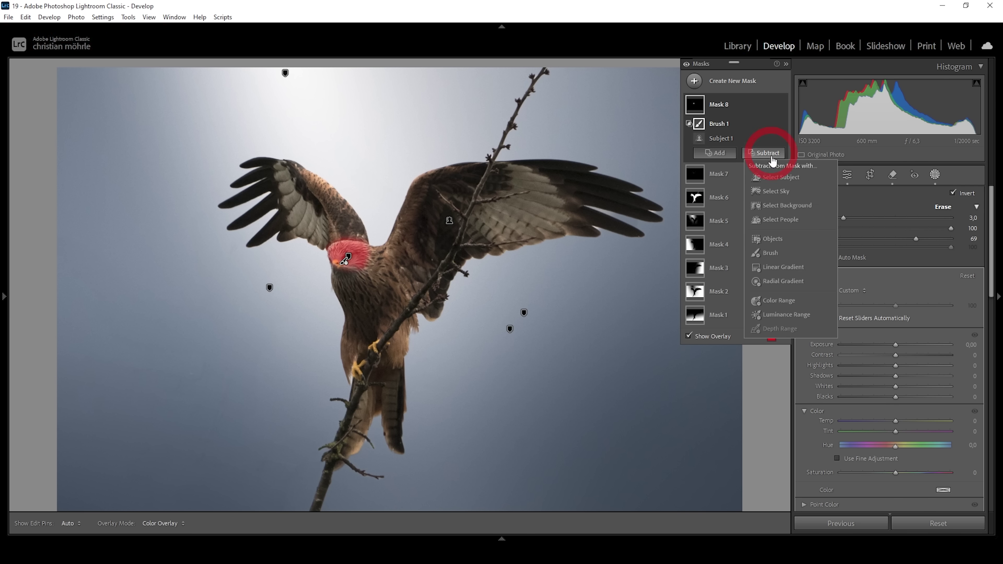
{"action": "left_click", "coordinate": [788, 251]}
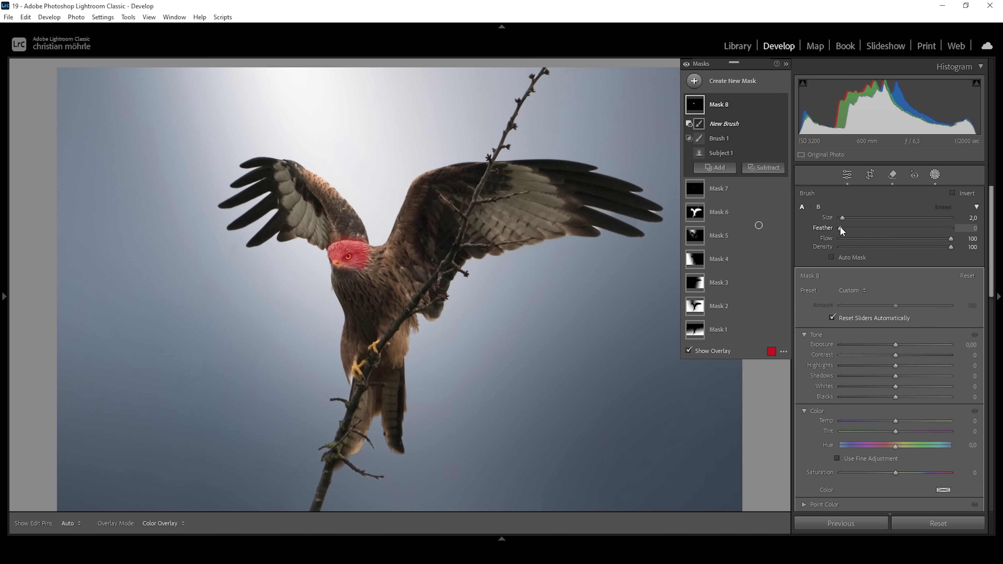
{"action": "scroll", "coordinate": [347, 229], "scroll_direction": "up", "scroll_amount": 1}
{"action": "key", "text": "alt"}
{"action": "left_click", "coordinate": [323, 245]}
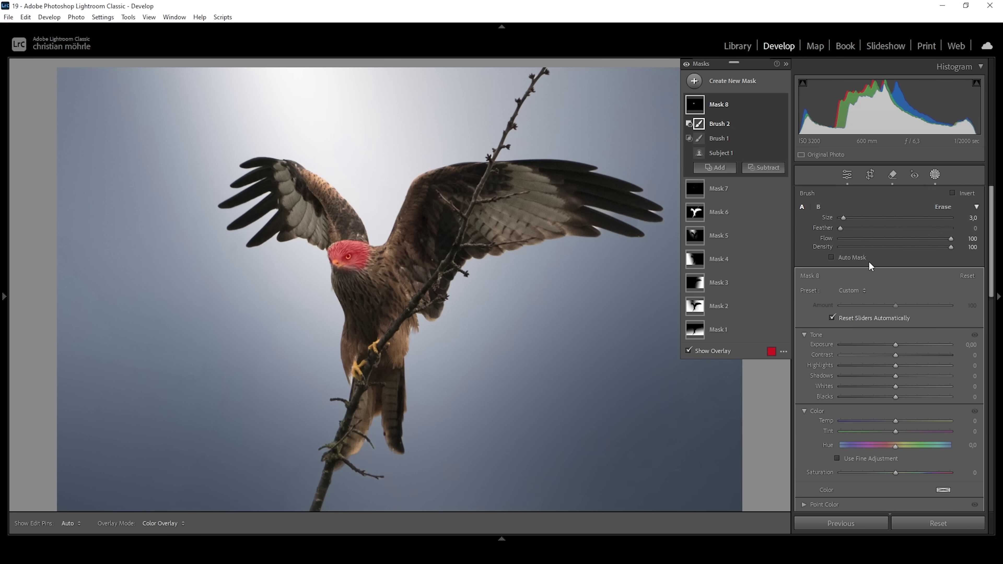
- Hide the head mask's overlay and brighten the bird's head by setting the mask's Whites to 46
{"action": "key", "text": "shift+w"}
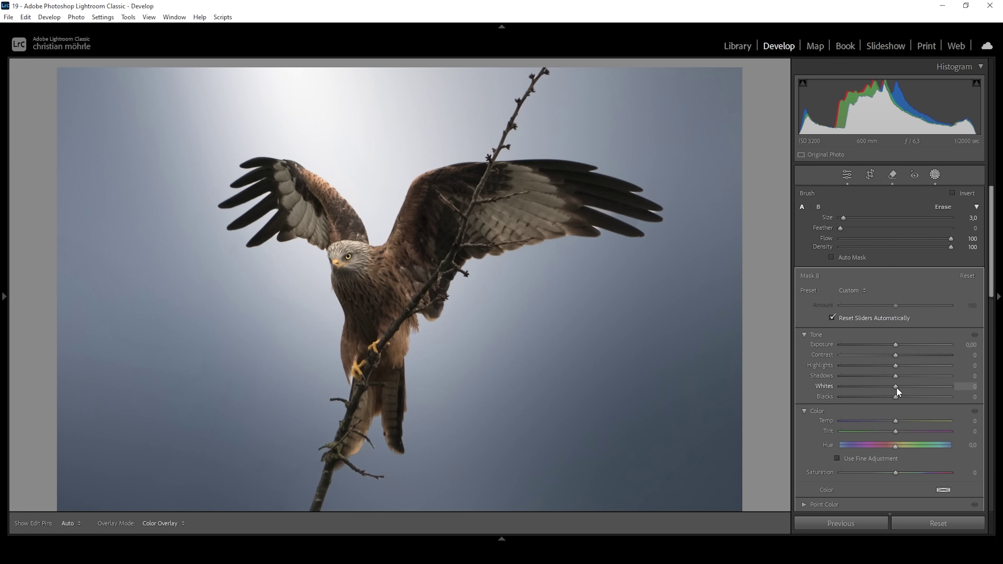
{"action": "scroll", "coordinate": [913, 387], "scroll_direction": "up", "scroll_amount": 2}
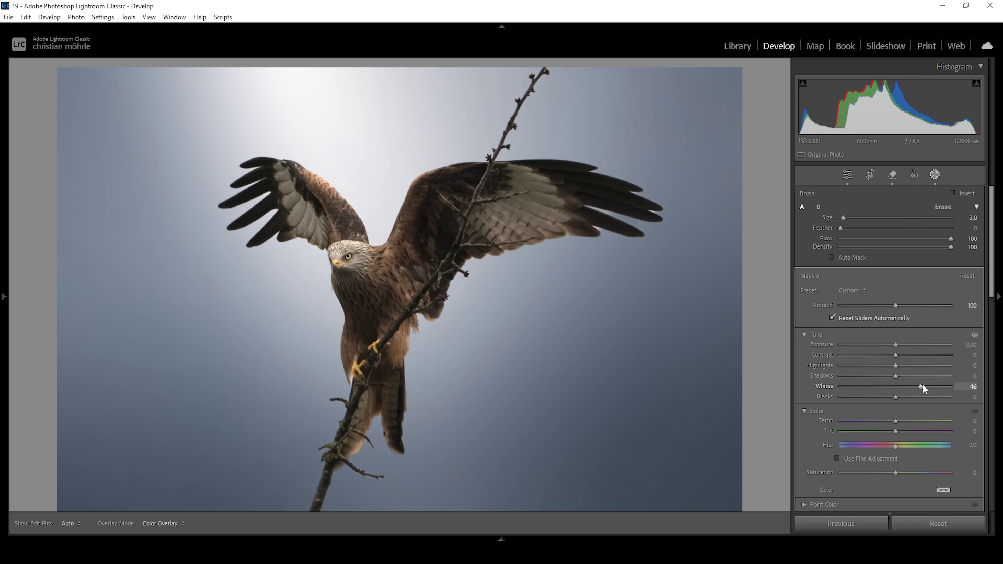
{"action": "key", "text": "shift+w"}
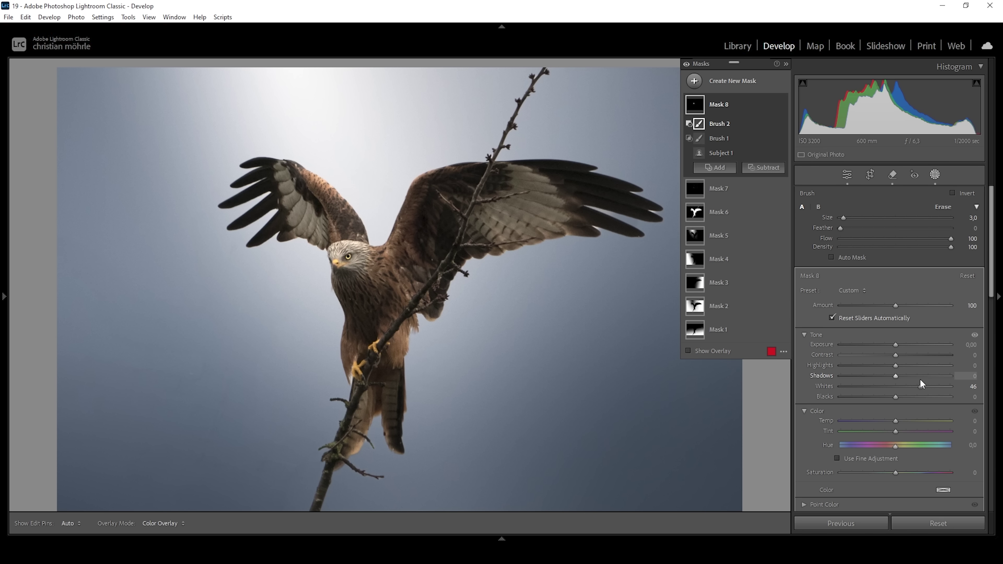
- Add a linear gradient mask rising from the photo's bottom edge to the bird's head height and set its Highlights to -86
{"action": "left_click", "coordinate": [694, 81]}
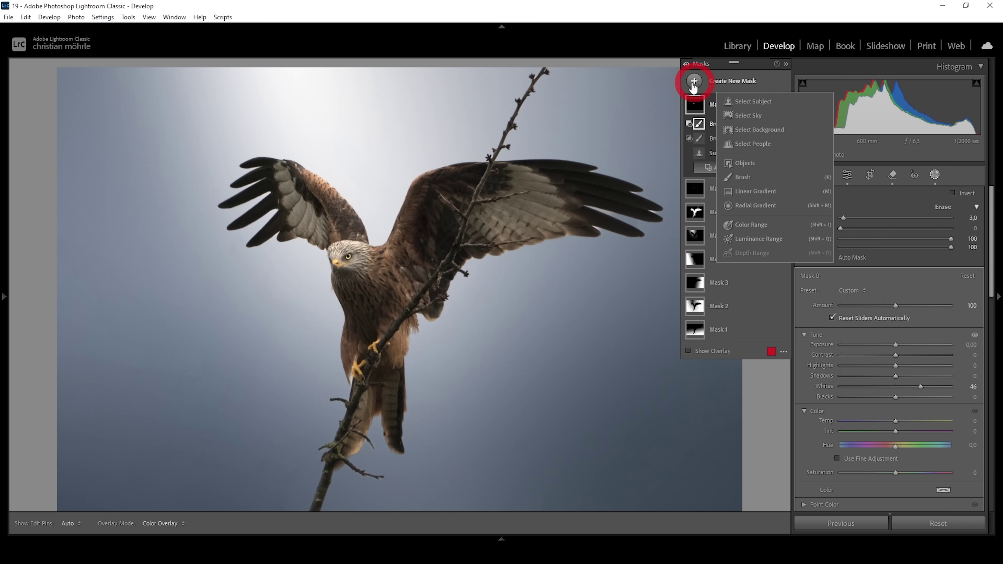
{"action": "left_click", "coordinate": [750, 197]}
{"action": "left_click_drag", "start_coordinate": [425, 493], "coordinate": [410, 263]}
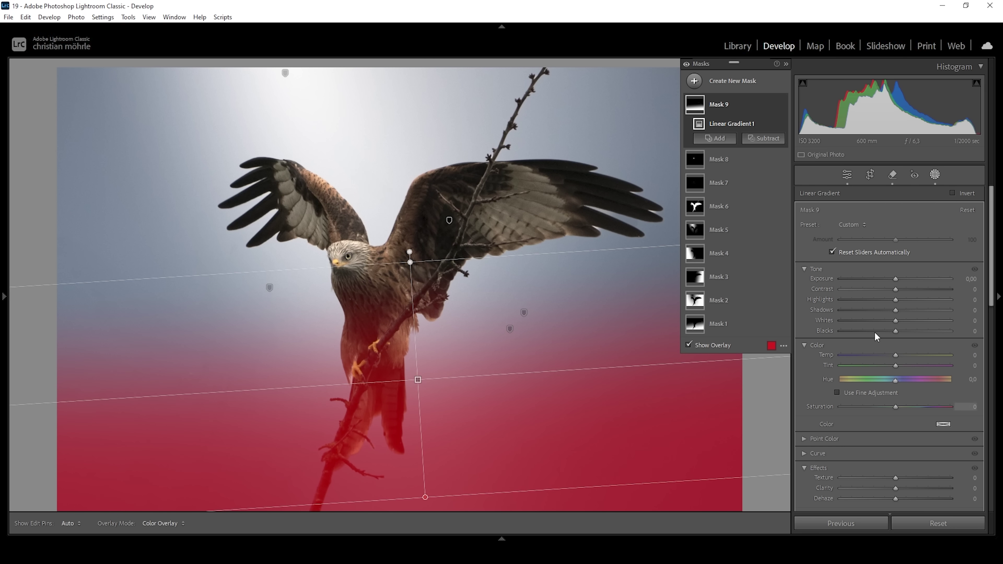
{"action": "left_click_drag", "start_coordinate": [895, 300], "coordinate": [852, 301]}
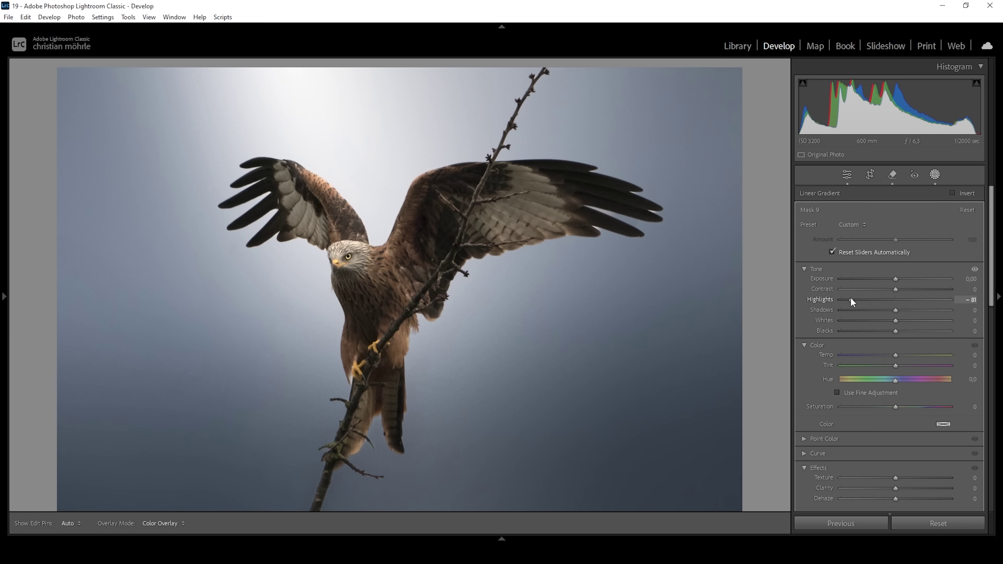
{"action": "left_click_drag", "start_coordinate": [849, 298], "coordinate": [846, 298]}
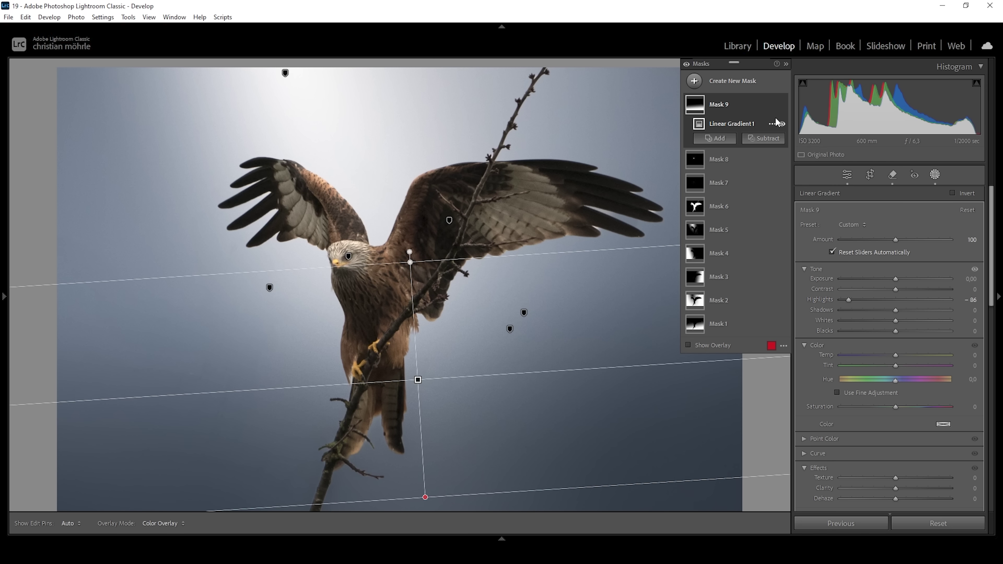
- Toggle all masks off and on to compare their combined effect, and return to the global edit settings
{"action": "left_click", "coordinate": [686, 64]}
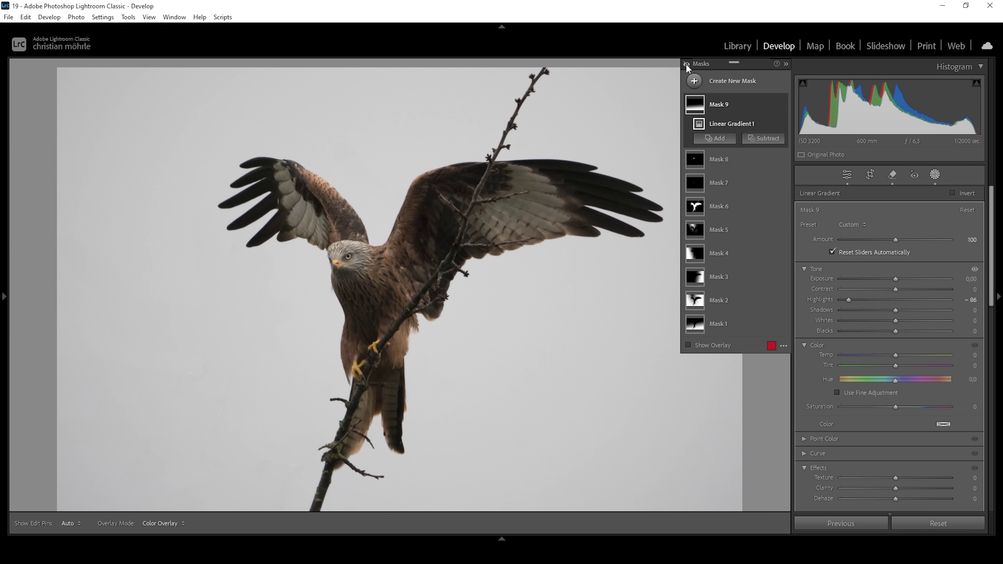
{"action": "left_click", "coordinate": [686, 64]}
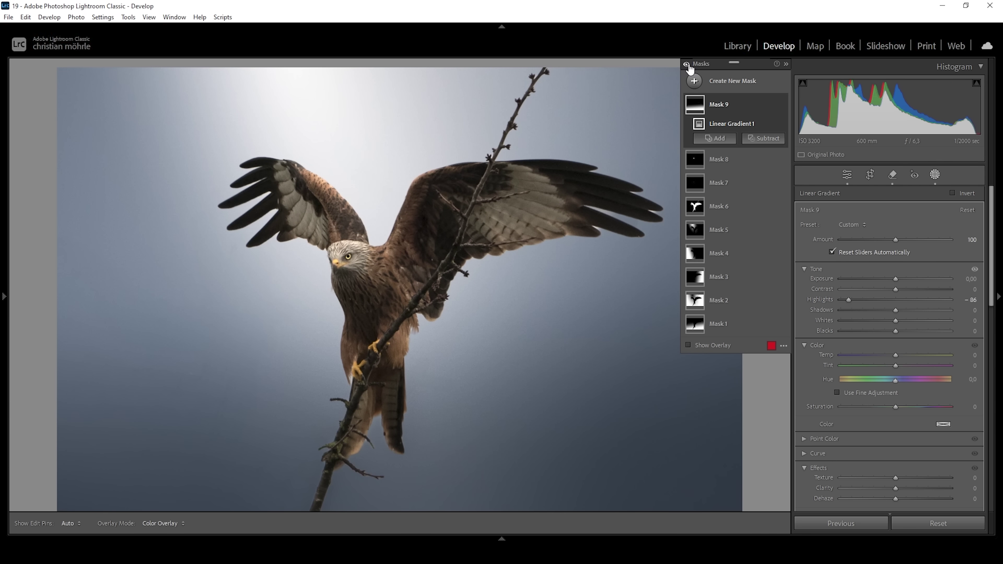
{"action": "left_click", "coordinate": [847, 175]}
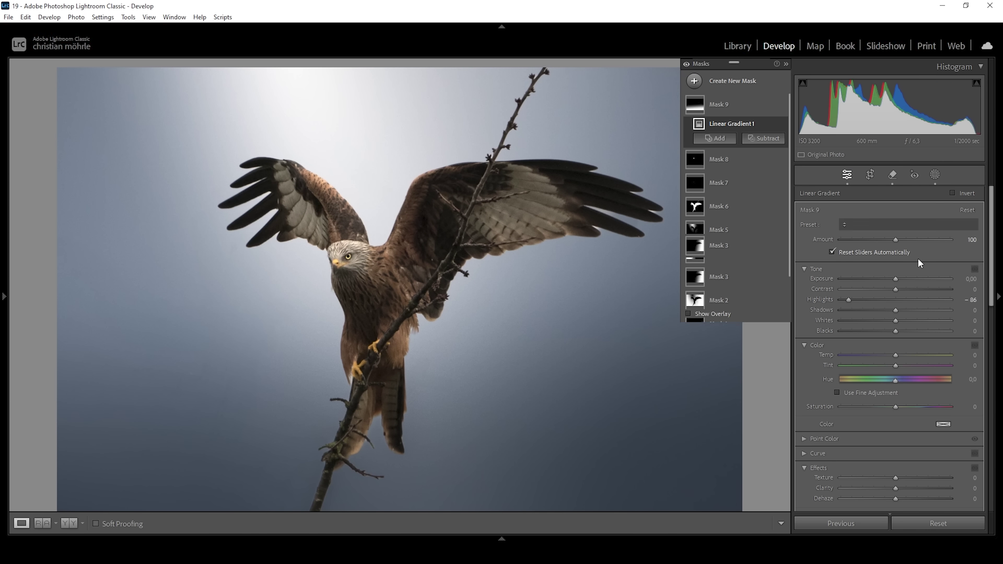
- Brighten the orange tones in the Color Mixer by setting Orange Luminance to +29
{"action": "left_click_drag", "start_coordinate": [990, 256], "coordinate": [991, 277]}
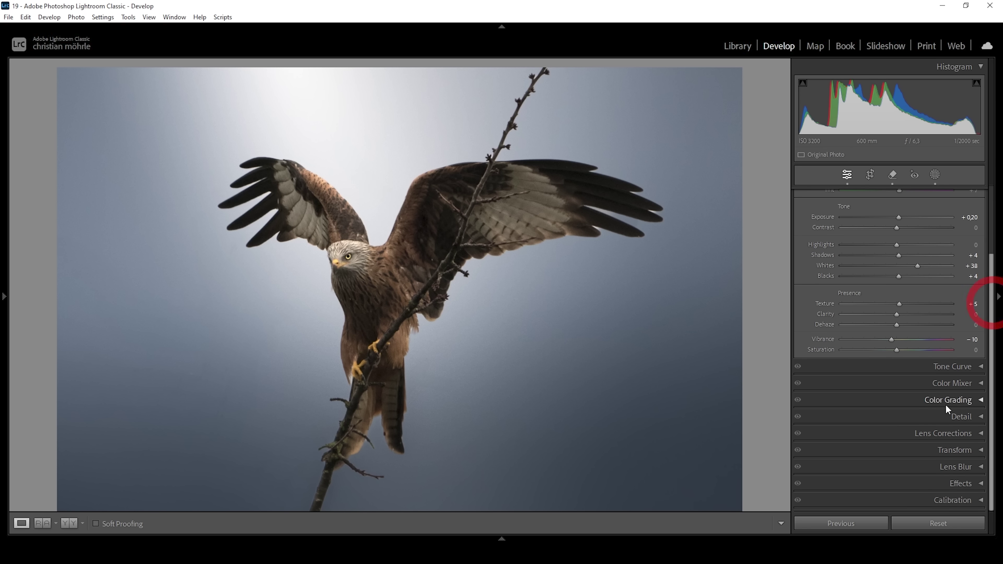
{"action": "left_click", "coordinate": [910, 383]}
{"action": "scroll", "coordinate": [901, 351], "scroll_direction": "down", "scroll_amount": 3}
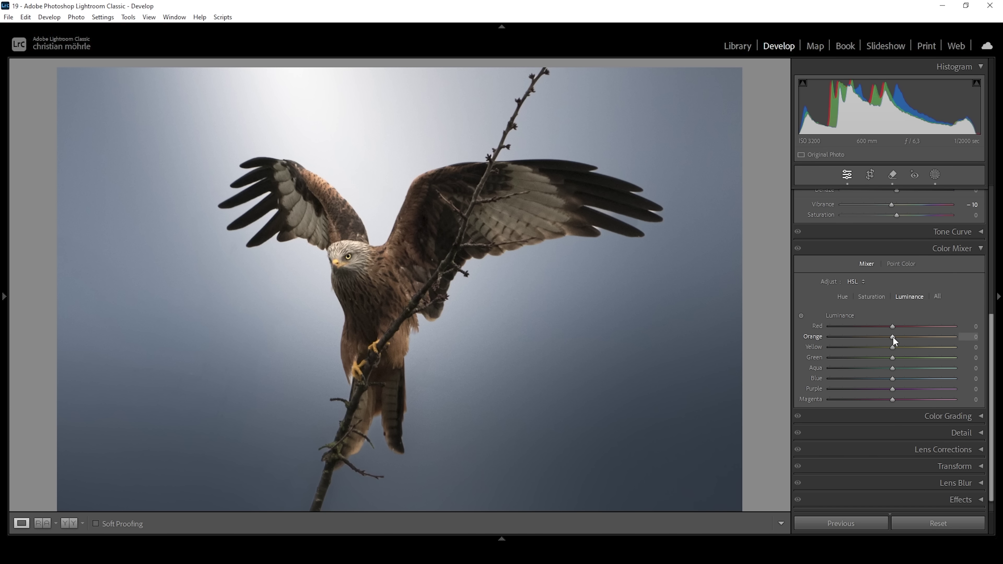
{"action": "left_click_drag", "start_coordinate": [892, 336], "coordinate": [909, 337]}
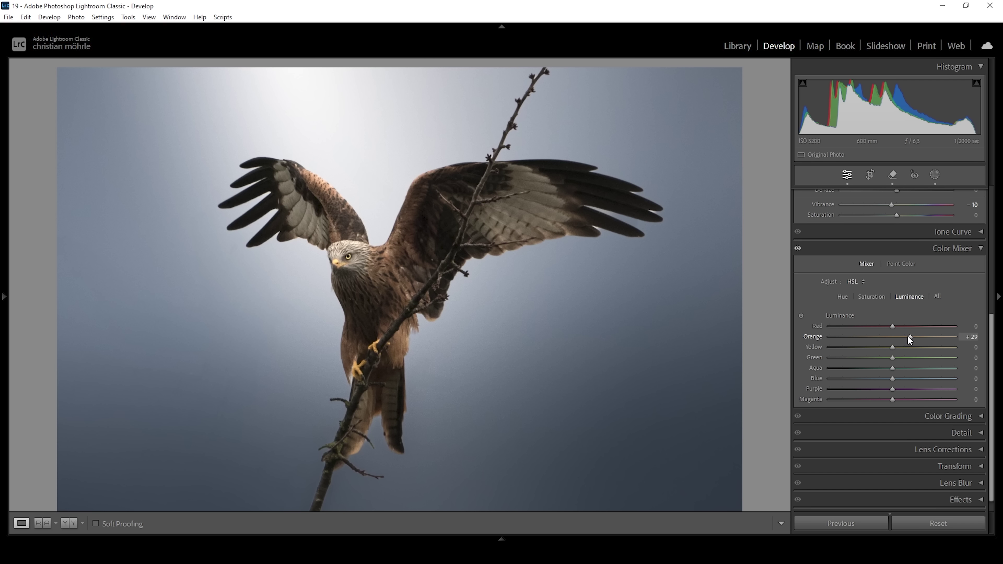
- Reduce the Yellow saturation in the Color Mixer, and raise the Orange saturation slightly and the Blue saturation moderately
{"action": "left_click", "coordinate": [875, 297]}
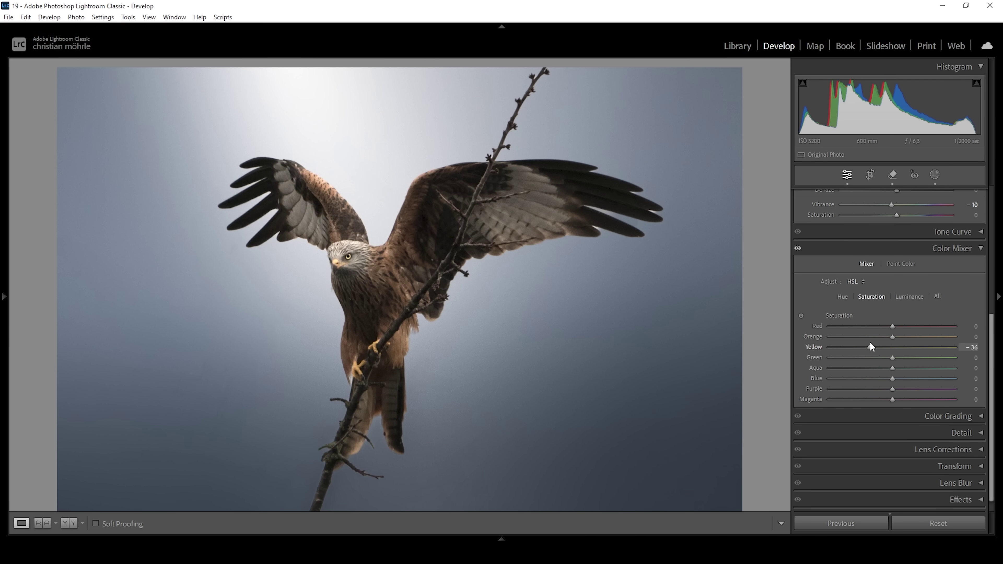
{"action": "left_click_drag", "start_coordinate": [870, 342], "coordinate": [868, 342]}
{"action": "left_click_drag", "start_coordinate": [863, 343], "coordinate": [865, 342]}
{"action": "left_click_drag", "start_coordinate": [899, 335], "coordinate": [900, 335]}
{"action": "left_click_drag", "start_coordinate": [892, 379], "coordinate": [911, 378]}
{"action": "left_click", "coordinate": [971, 257]}
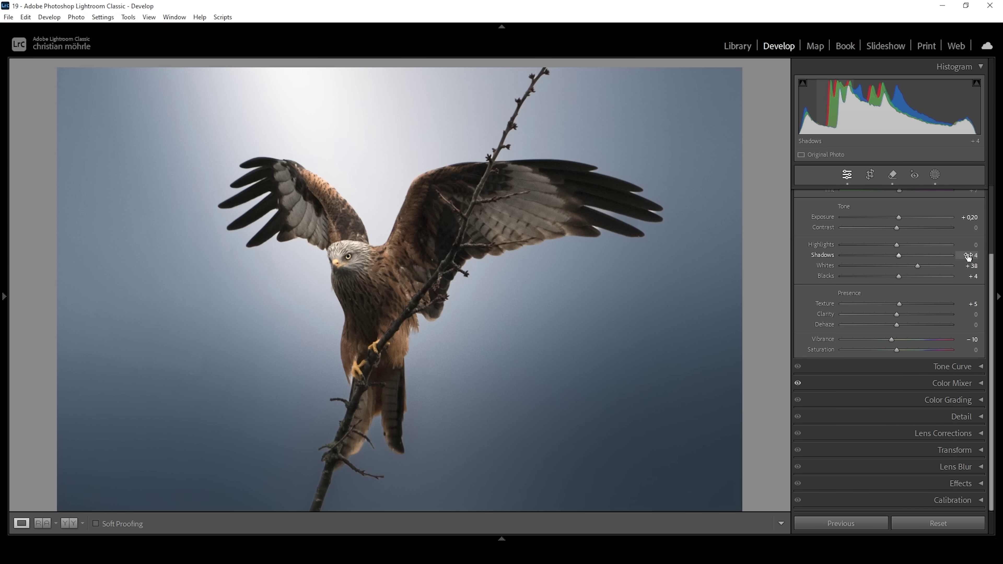
- Tint the shadows blue in Color Grading with Hue 230 and Saturation 3
{"action": "left_click", "coordinate": [912, 401]}
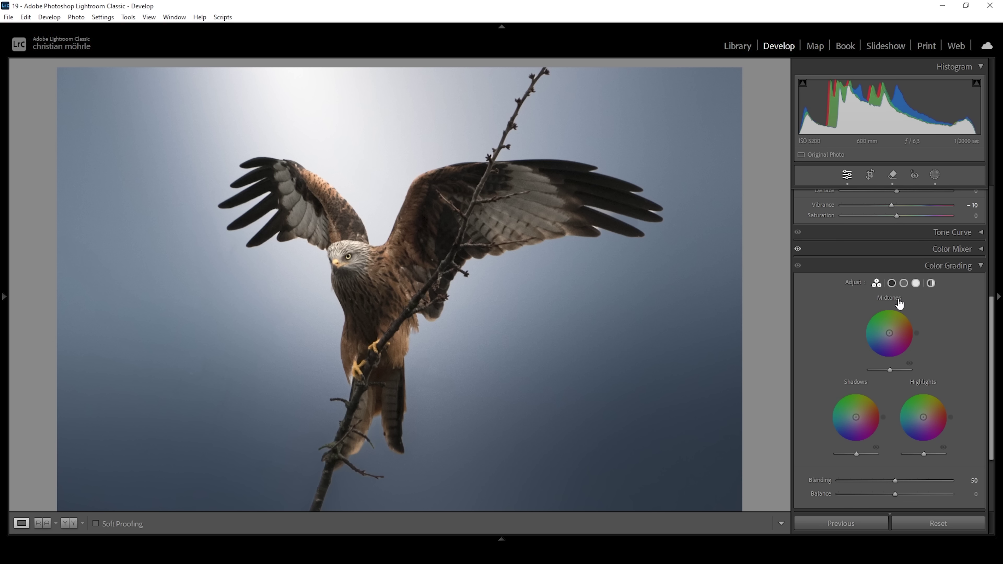
{"action": "left_click", "coordinate": [892, 283]}
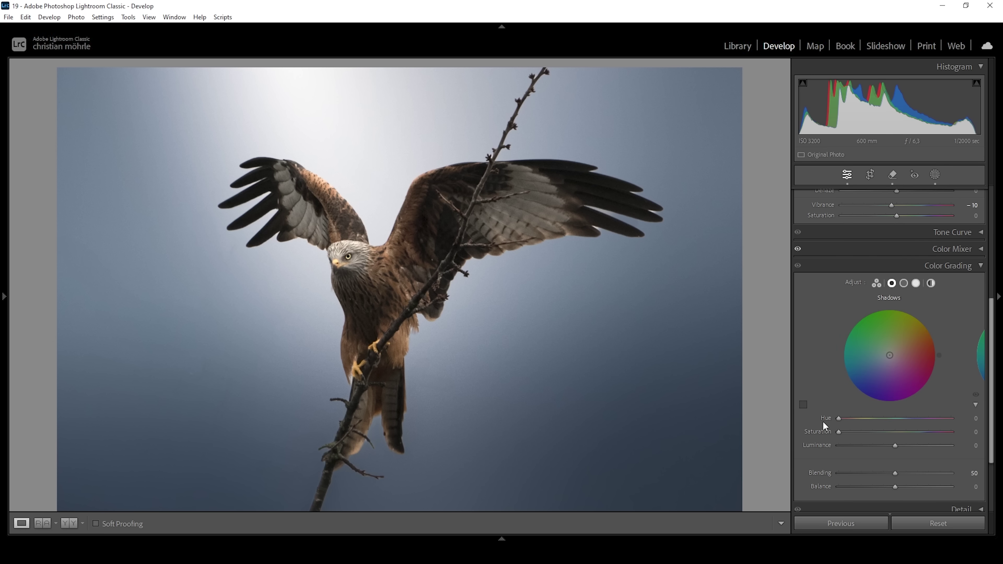
{"action": "left_click_drag", "start_coordinate": [839, 418], "coordinate": [911, 423]}
{"action": "left_click_drag", "start_coordinate": [839, 431], "coordinate": [842, 432]}
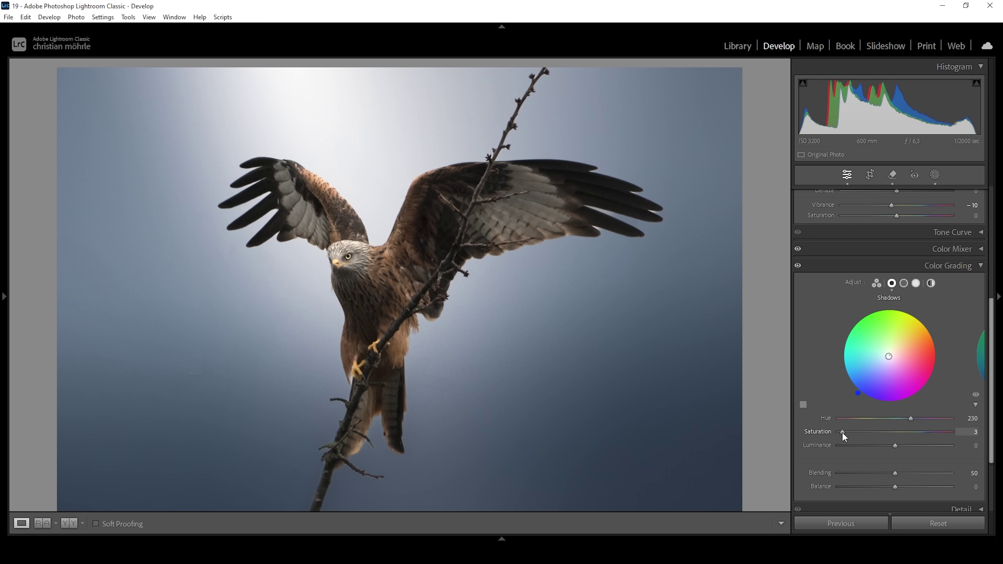
- Give the midtones a subtle blue tint in Color Grading, using a blue hue at very low saturation
{"action": "left_click", "coordinate": [903, 284]}
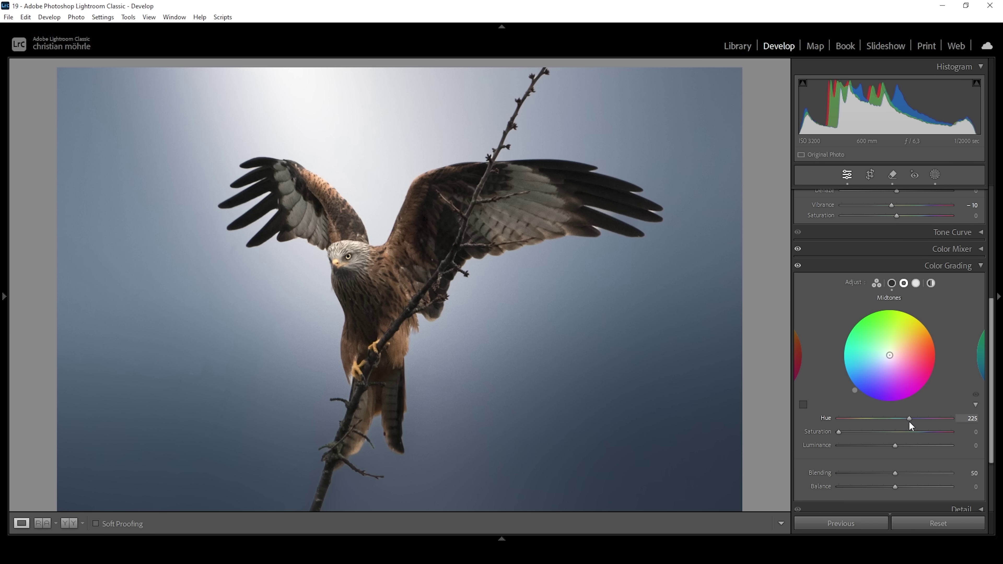
{"action": "left_click_drag", "start_coordinate": [909, 418], "coordinate": [911, 418]}
{"action": "left_click_drag", "start_coordinate": [840, 432], "coordinate": [844, 431]}
{"action": "left_click", "coordinate": [948, 266]}
- Shift the Blue Primary hue in Calibration slightly towards teal
{"action": "left_click", "coordinate": [966, 501]}
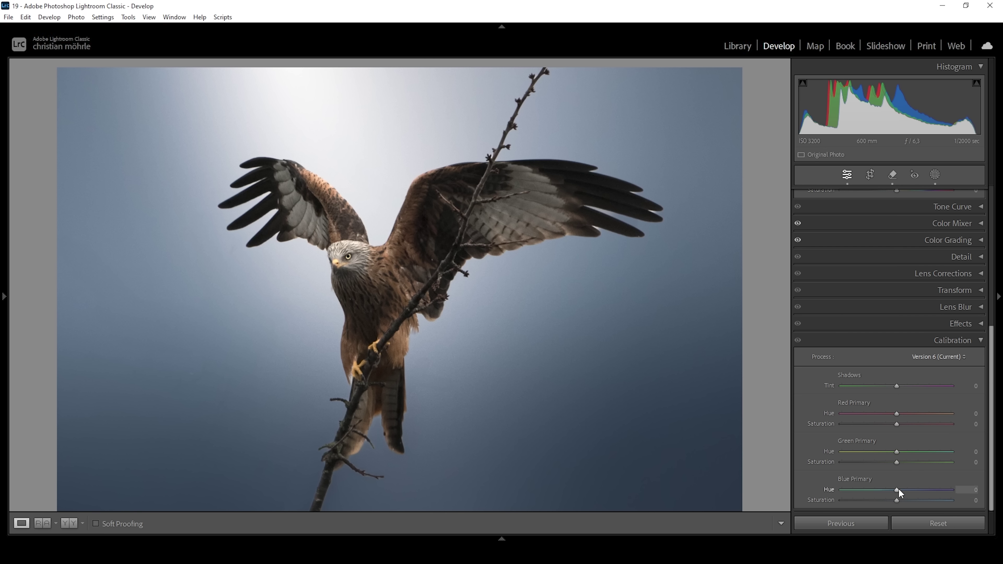
{"action": "left_click_drag", "start_coordinate": [895, 489], "coordinate": [893, 489]}
{"action": "left_click_drag", "start_coordinate": [892, 487], "coordinate": [886, 488]}
{"action": "left_click", "coordinate": [907, 340]}
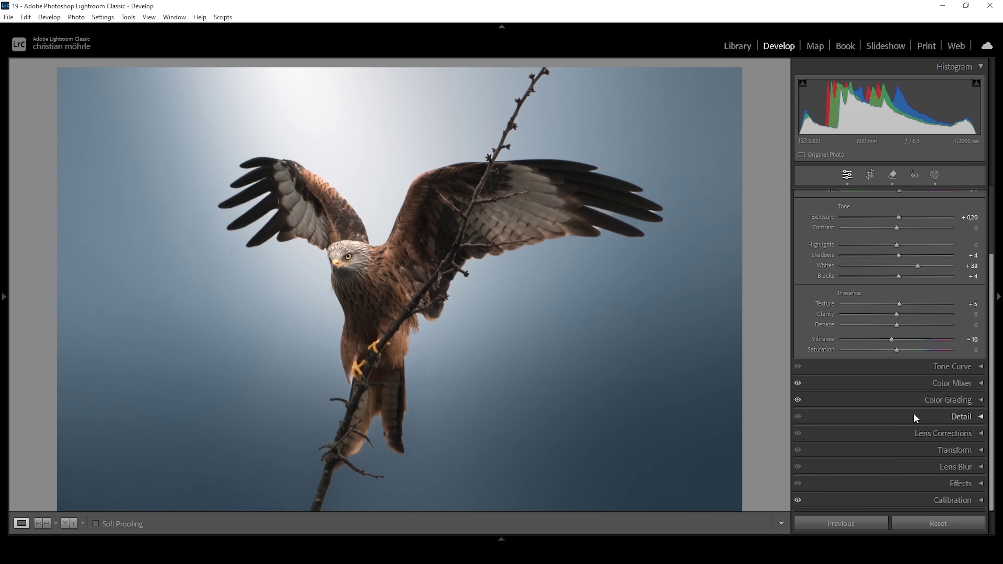
- Set the sharpening to Radius 0.5, Detail 100 and Masking 66, previewing the masked areas while adjusting
{"action": "left_click", "coordinate": [928, 416]}
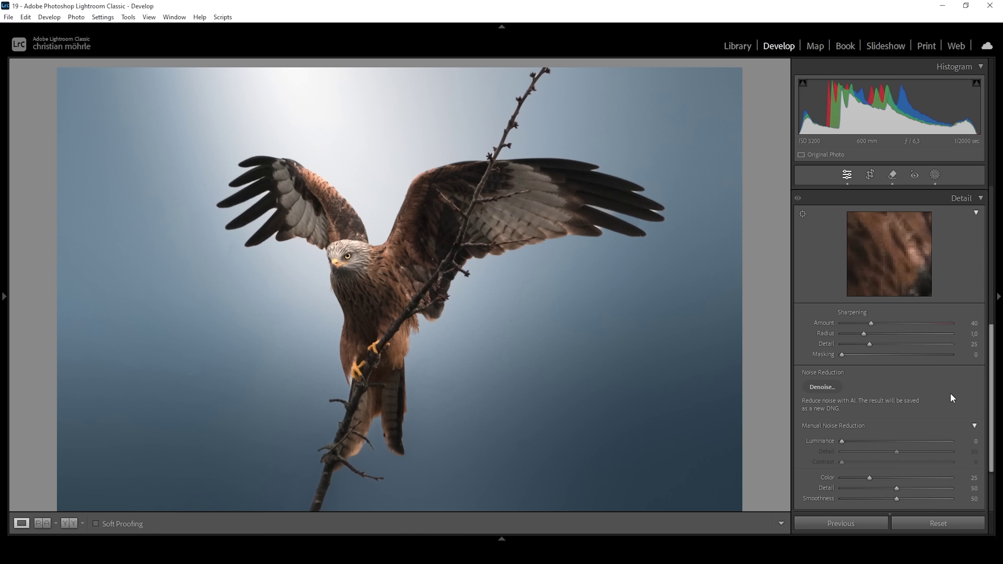
{"action": "left_click_drag", "start_coordinate": [863, 334], "coordinate": [783, 336]}
{"action": "left_click_drag", "start_coordinate": [869, 344], "coordinate": [993, 343]}
{"action": "key", "text": "alt"}
{"action": "left_click_drag", "start_coordinate": [841, 354], "coordinate": [914, 356]}
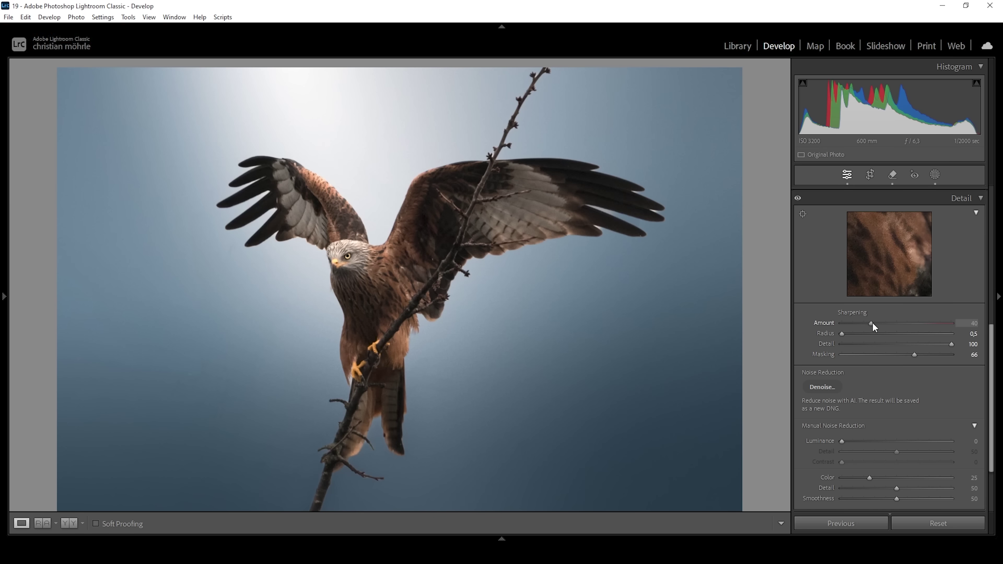